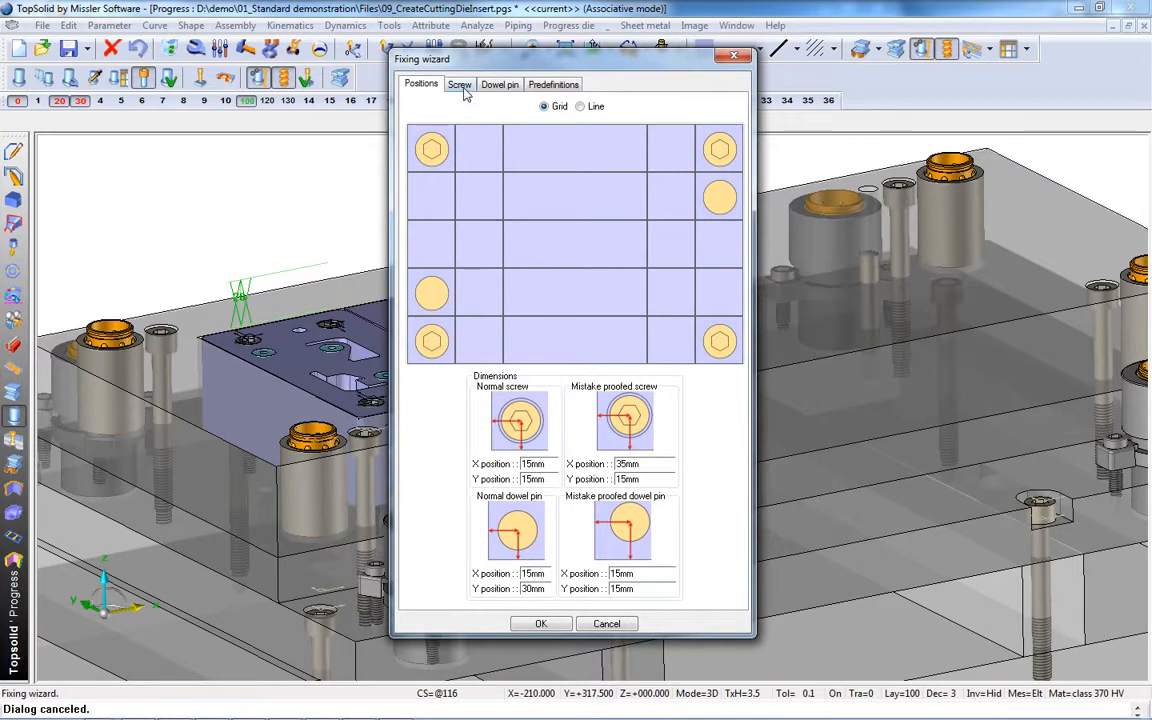
- Select the PGS_STRACK socket head cap screw (10.9) as the fixing screw
{"action": "left_click", "coordinate": [416, 129]}
{"action": "left_click", "coordinate": [416, 130]}
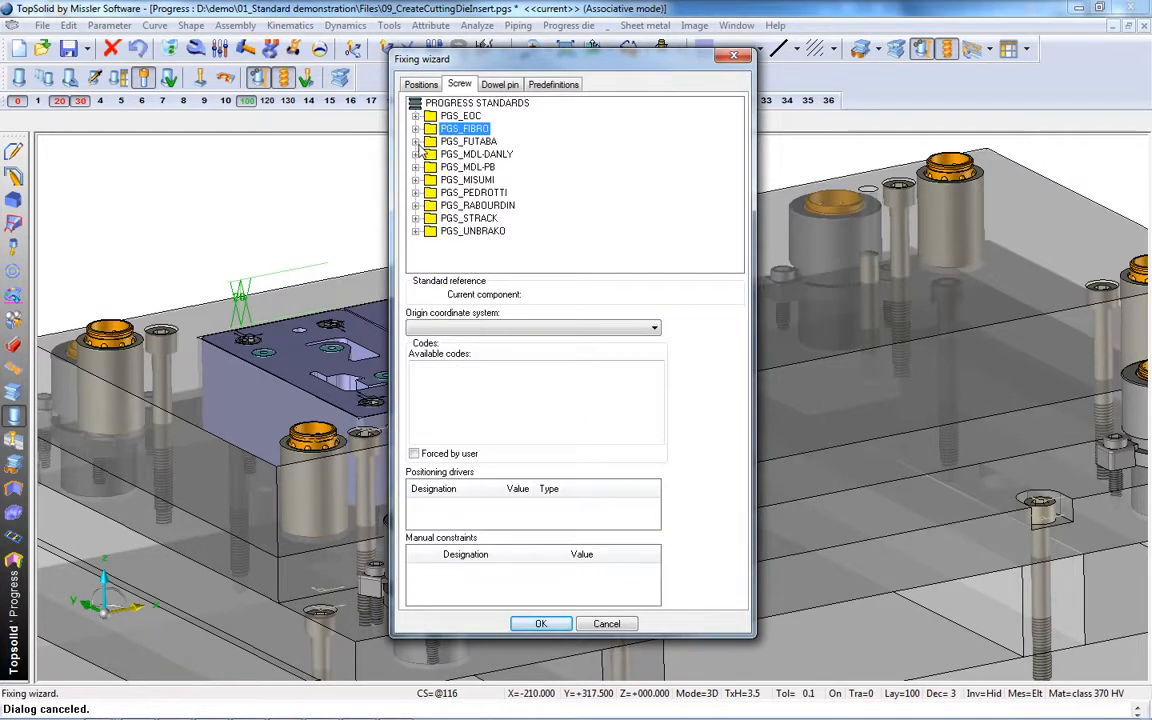
{"action": "left_click", "coordinate": [415, 219]}
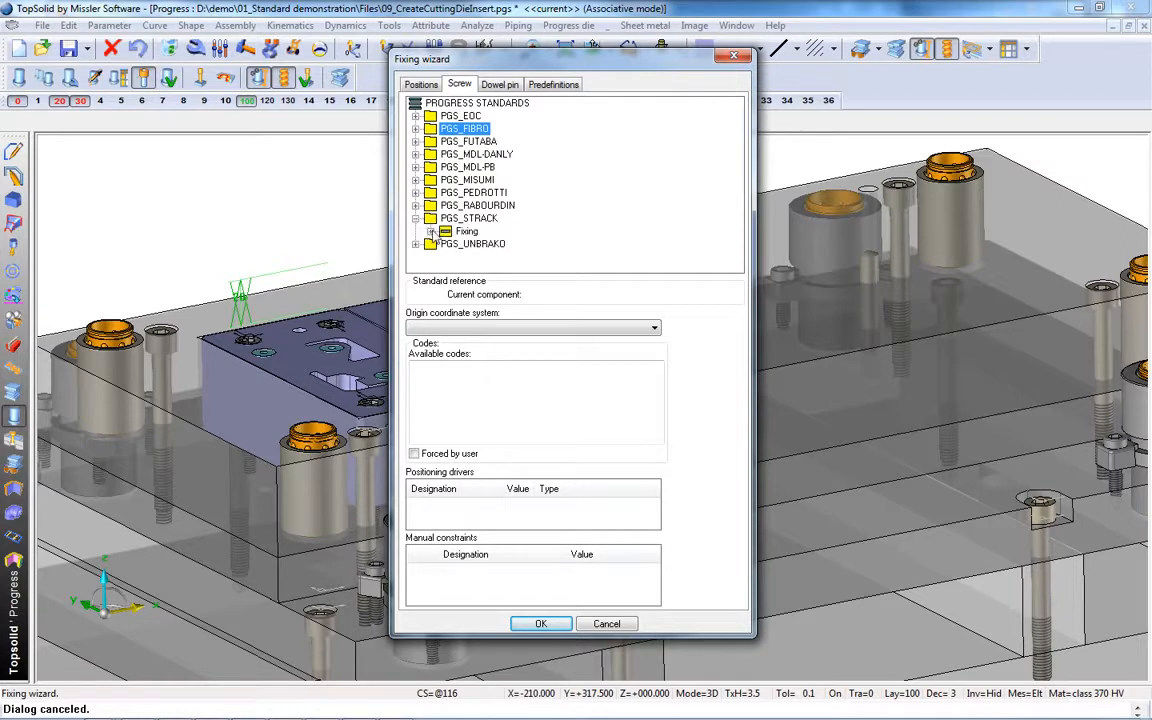
{"action": "left_click", "coordinate": [431, 231]}
{"action": "left_click", "coordinate": [445, 245]}
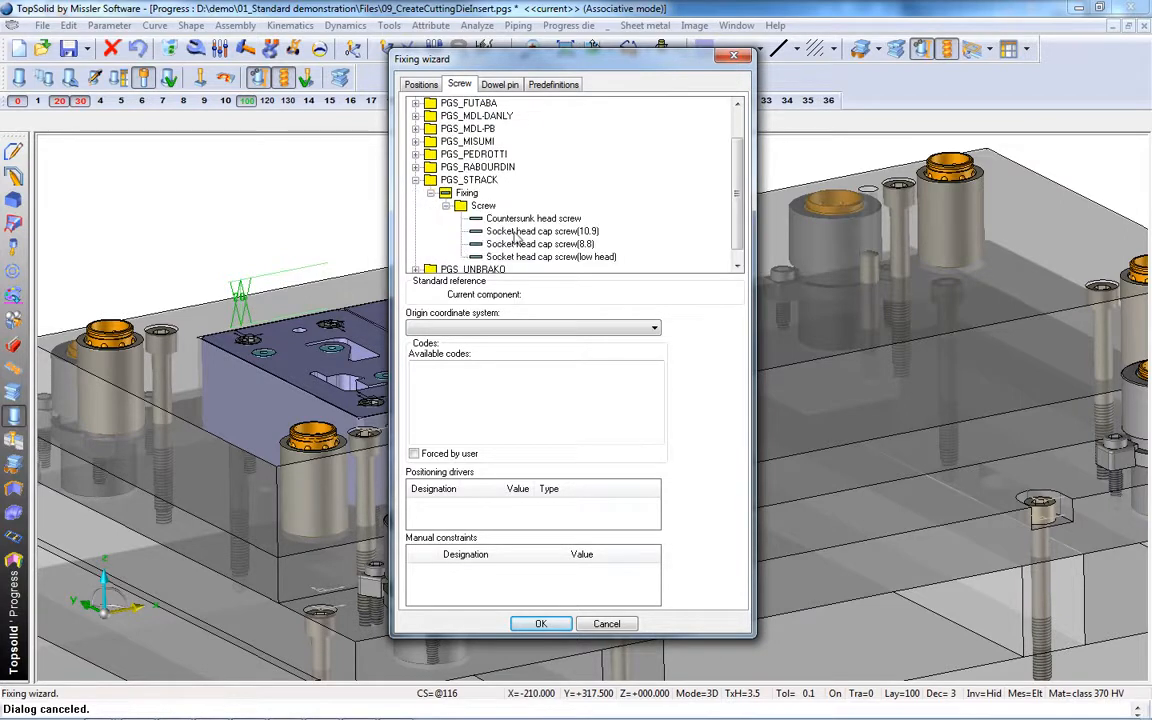
{"action": "left_click", "coordinate": [552, 231]}
{"action": "left_click", "coordinate": [553, 244]}
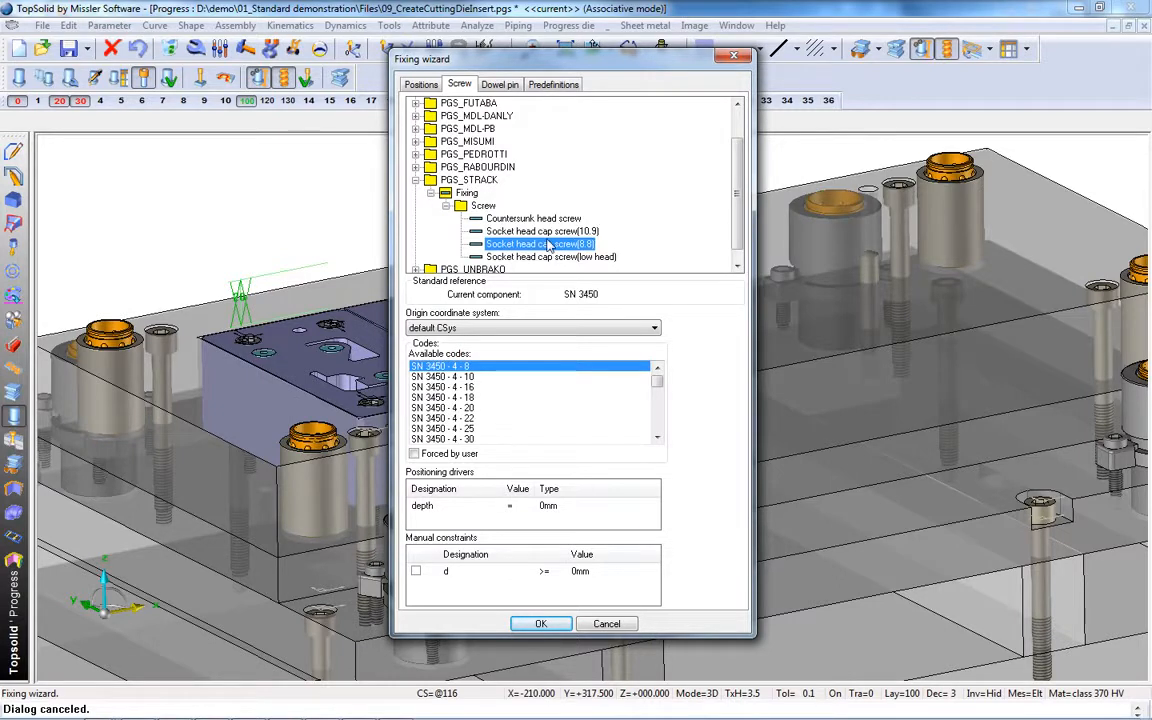
- Enable the screw's manual constraint on d and set its minimum to 6 mm
{"action": "left_click", "coordinate": [416, 572]}
{"action": "left_click", "coordinate": [548, 573]}
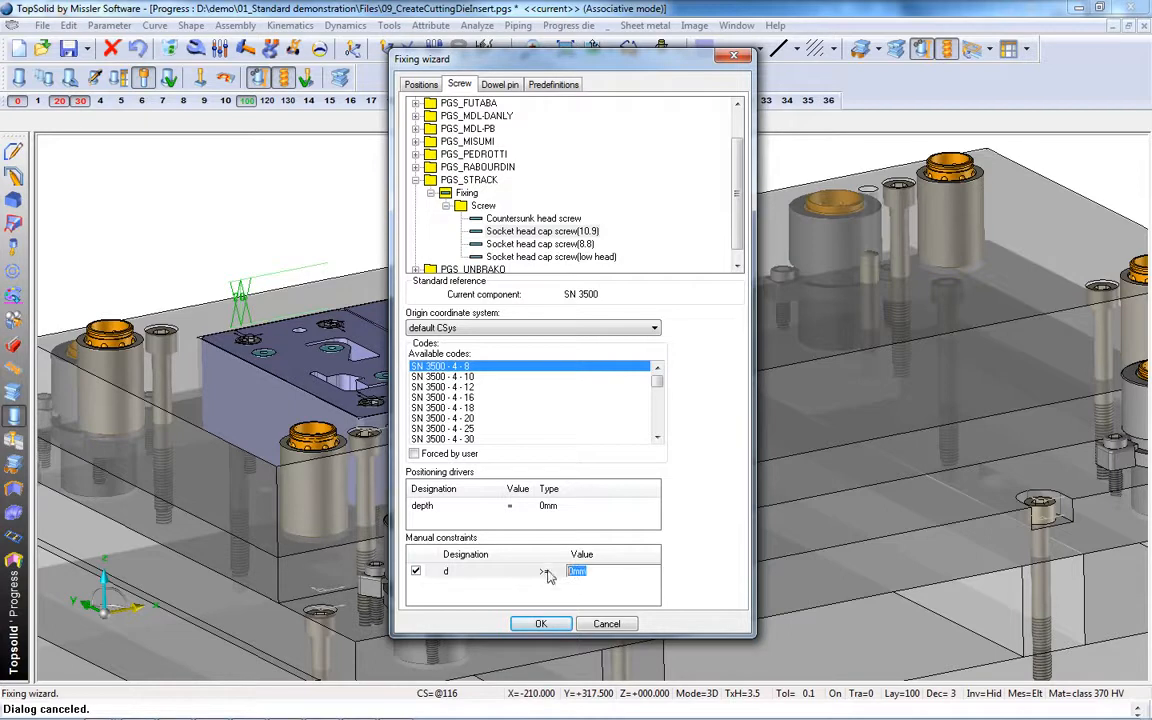
{"action": "type", "text": "8"}
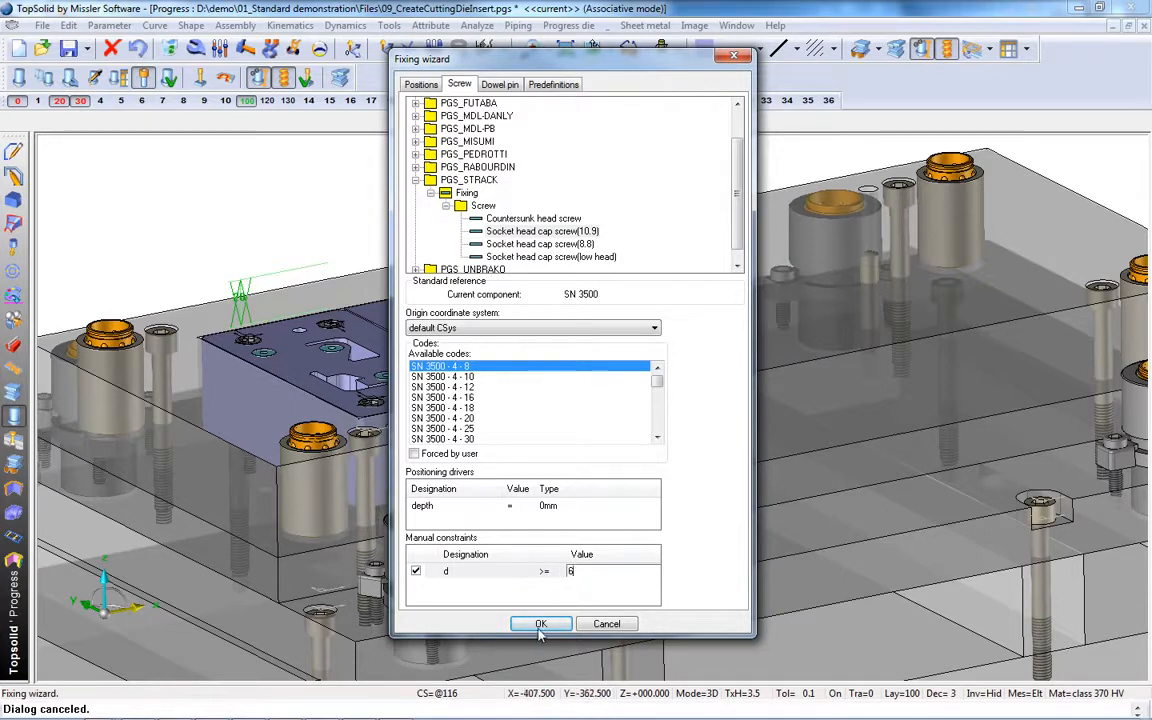
{"action": "left_click", "coordinate": [587, 573]}
{"action": "left_click", "coordinate": [587, 572]}
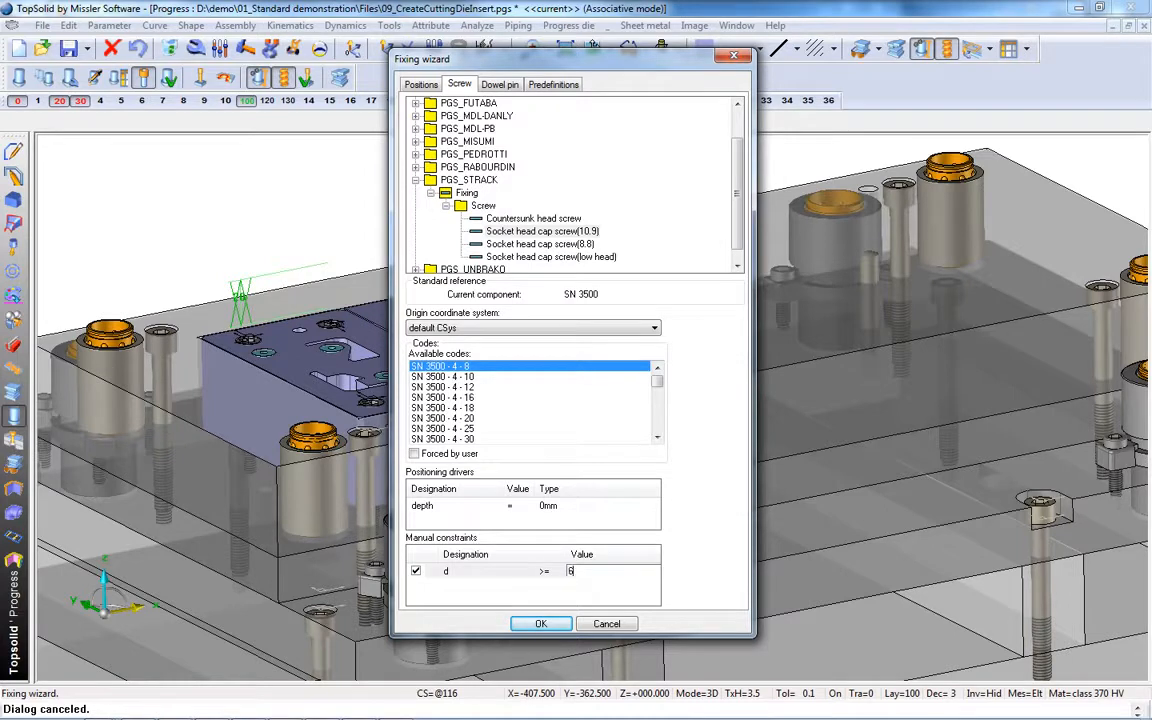
- Select the standard PGS_STRACK dowel pin as the fixing dowel pin
{"action": "left_click", "coordinate": [500, 85]}
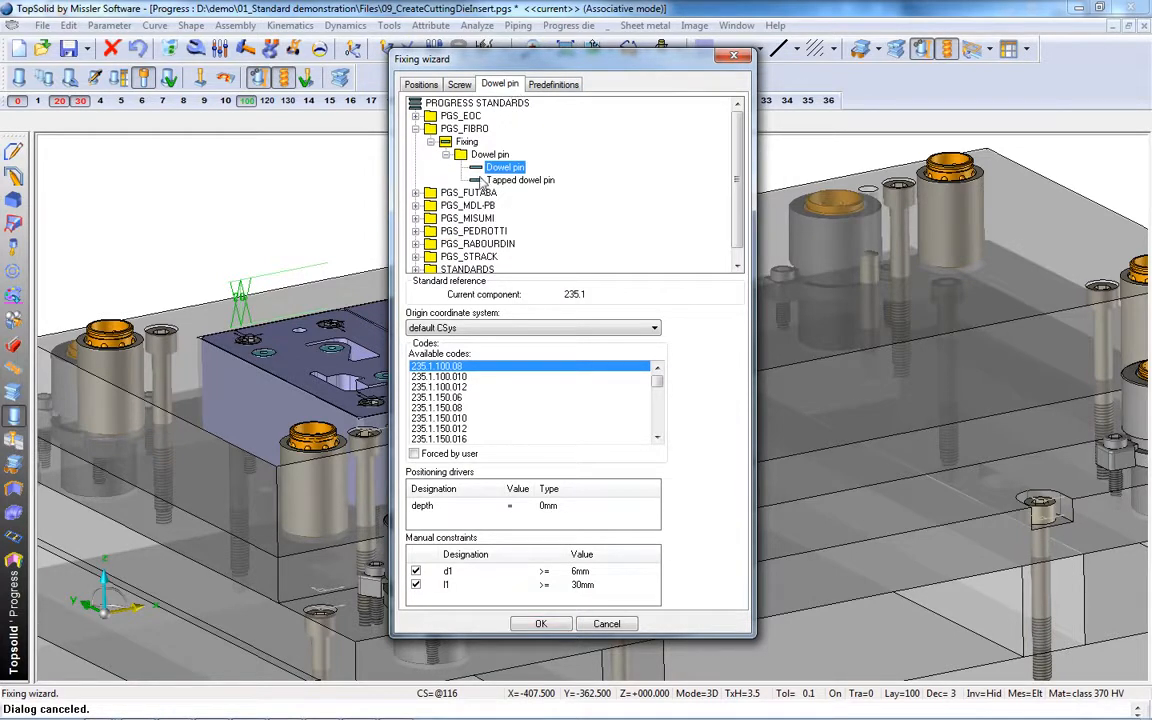
{"action": "scroll", "coordinate": [428, 255], "scroll_direction": "down", "scroll_amount": 1}
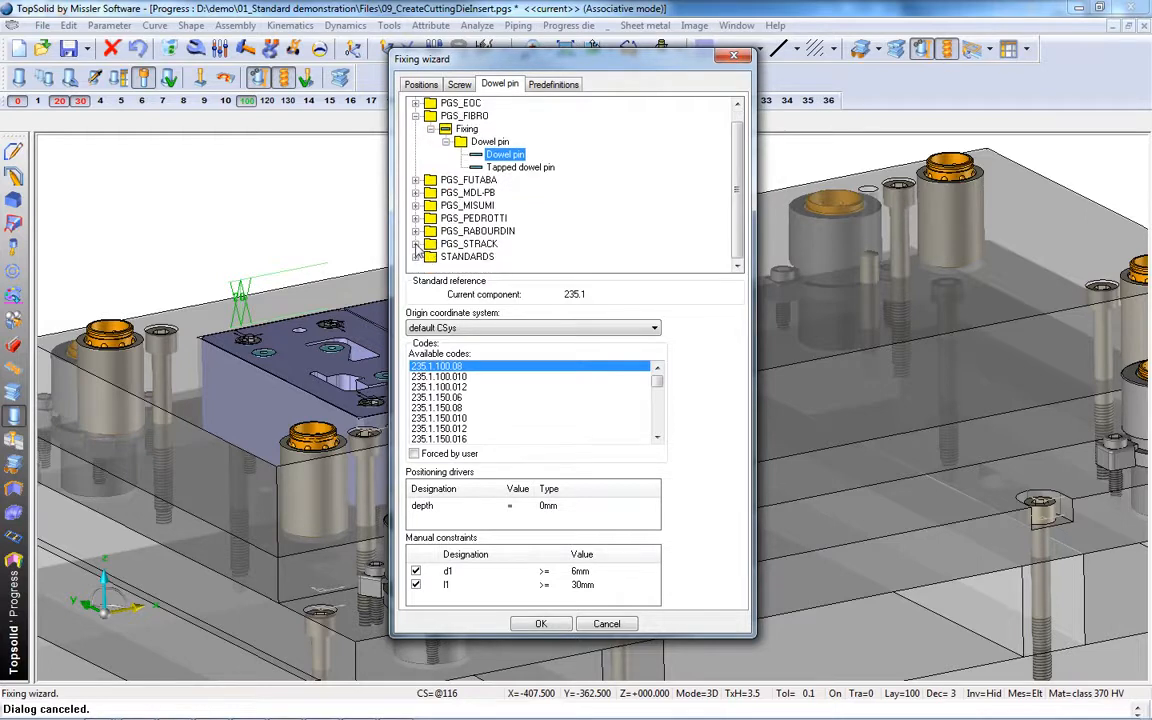
{"action": "left_click", "coordinate": [416, 244]}
{"action": "left_click", "coordinate": [431, 257]}
{"action": "double_click", "coordinate": [452, 258]}
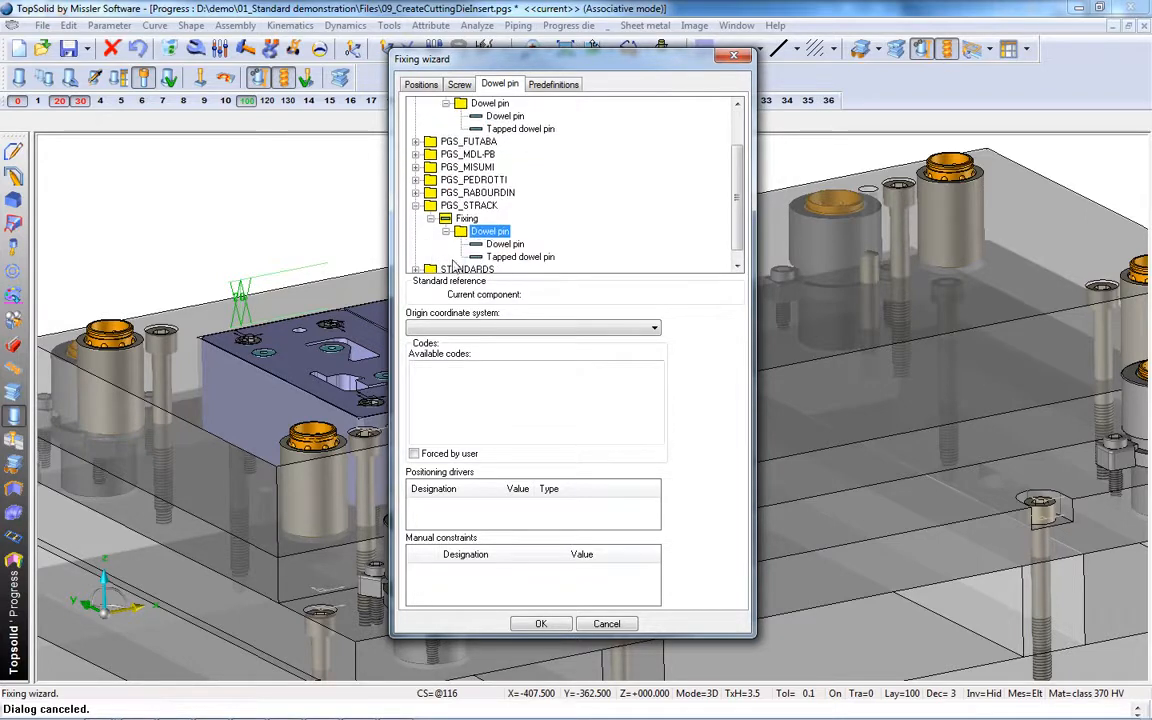
{"action": "left_click", "coordinate": [505, 245]}
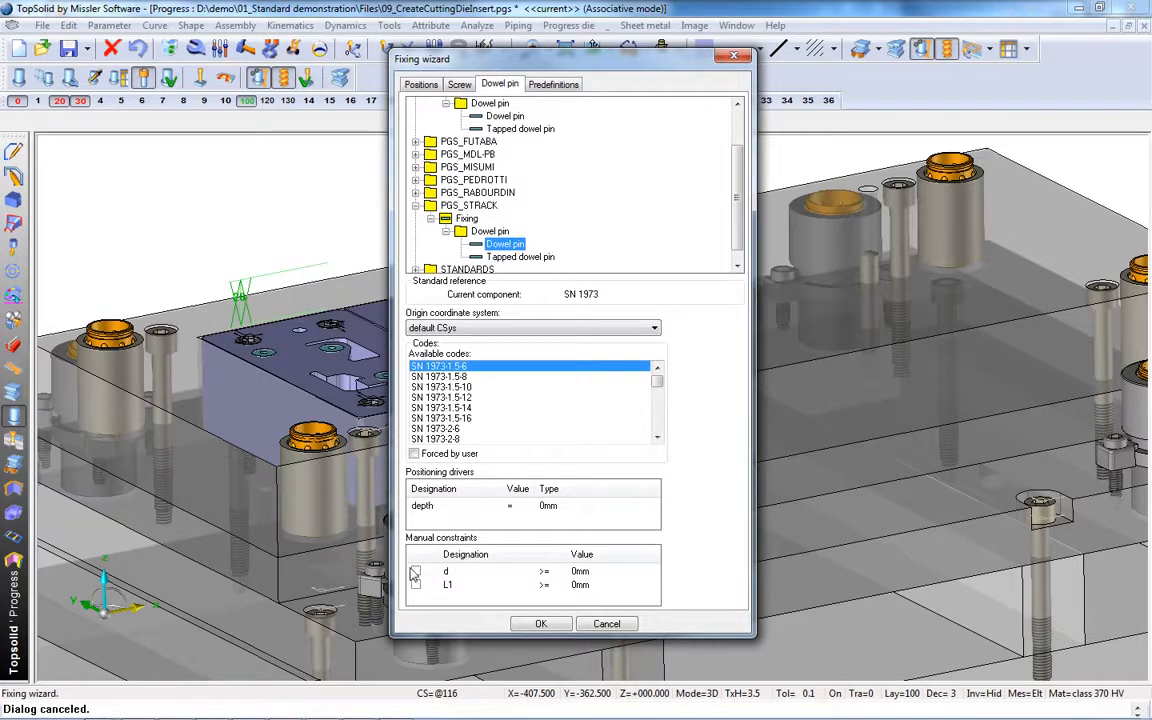
- Constrain the dowel pin to d of at least 6 mm and L1 of at least 30 mm
{"action": "left_click", "coordinate": [580, 571]}
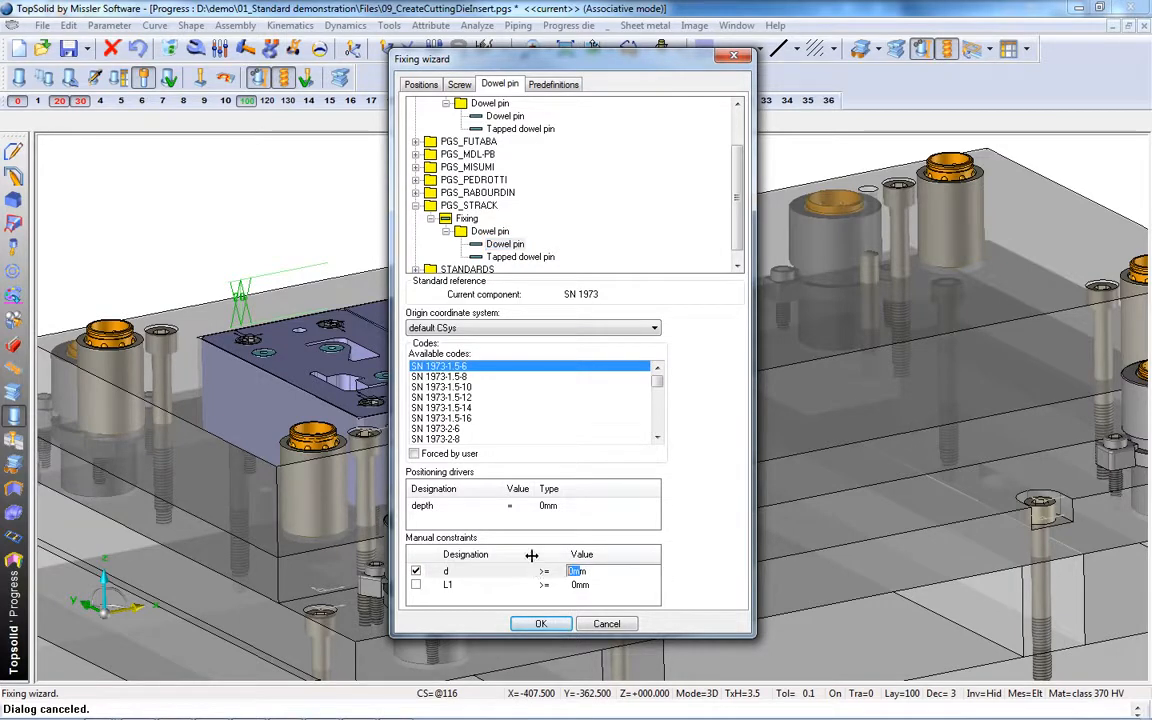
{"action": "type", "text": "6"}
{"action": "key", "text": "Return"}
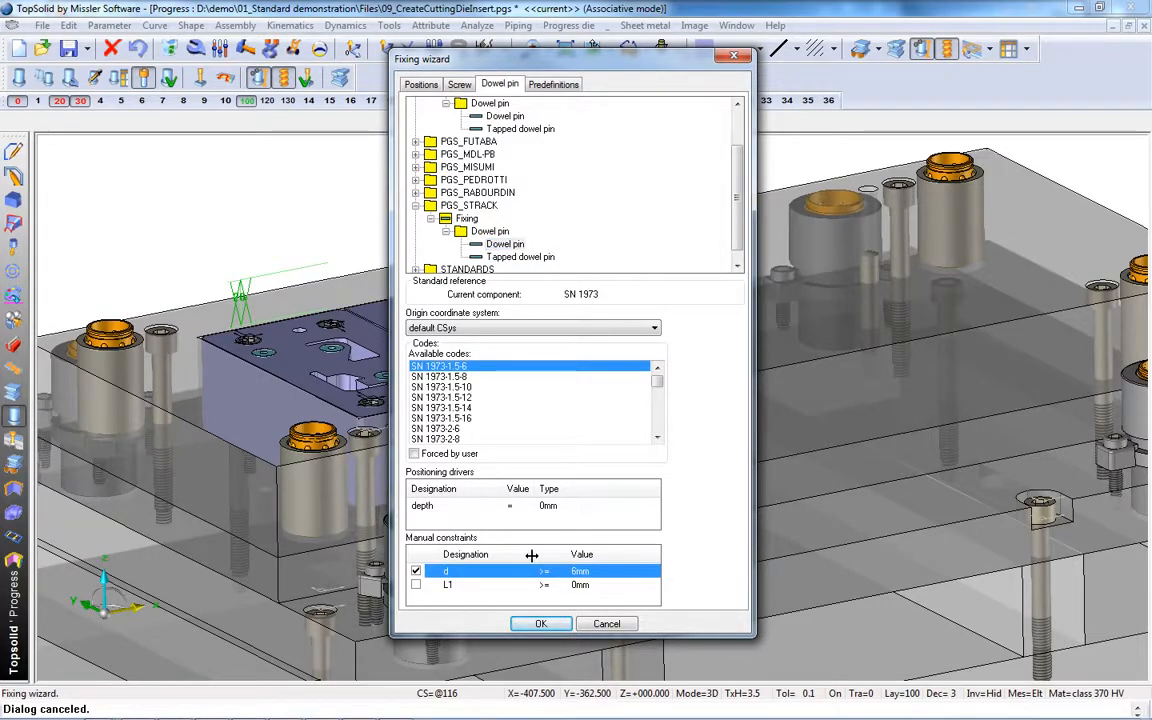
{"action": "left_click", "coordinate": [580, 585]}
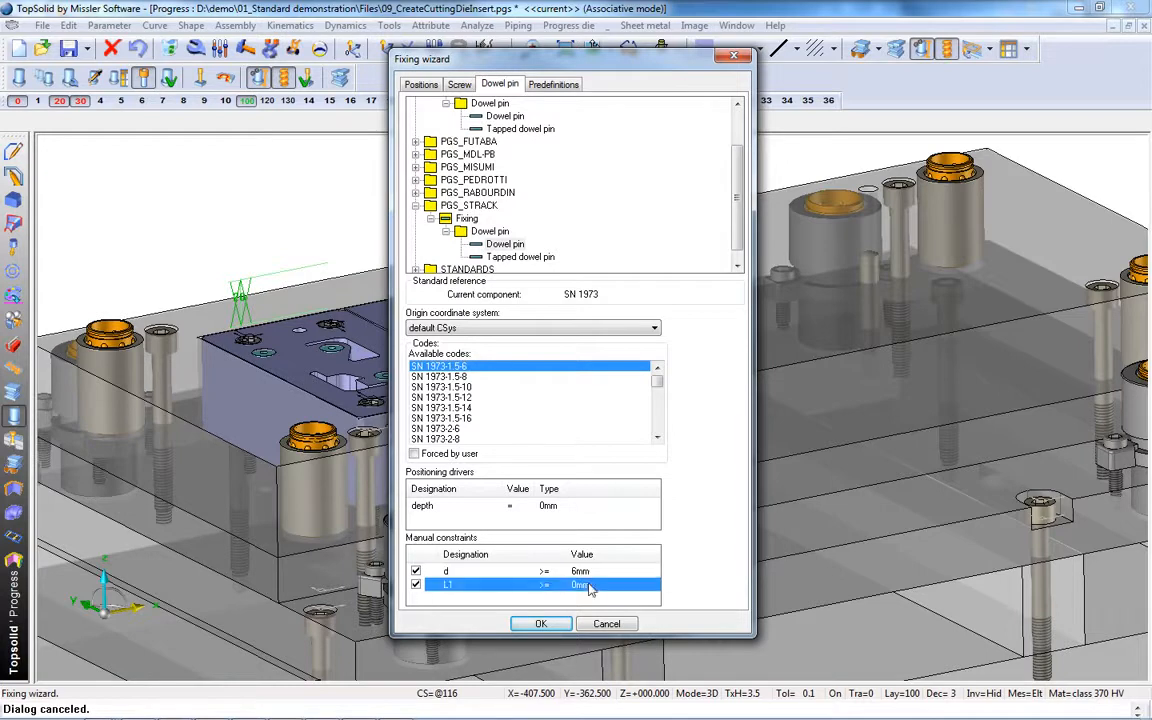
{"action": "type", "text": "30"}
{"action": "key", "text": "Return"}
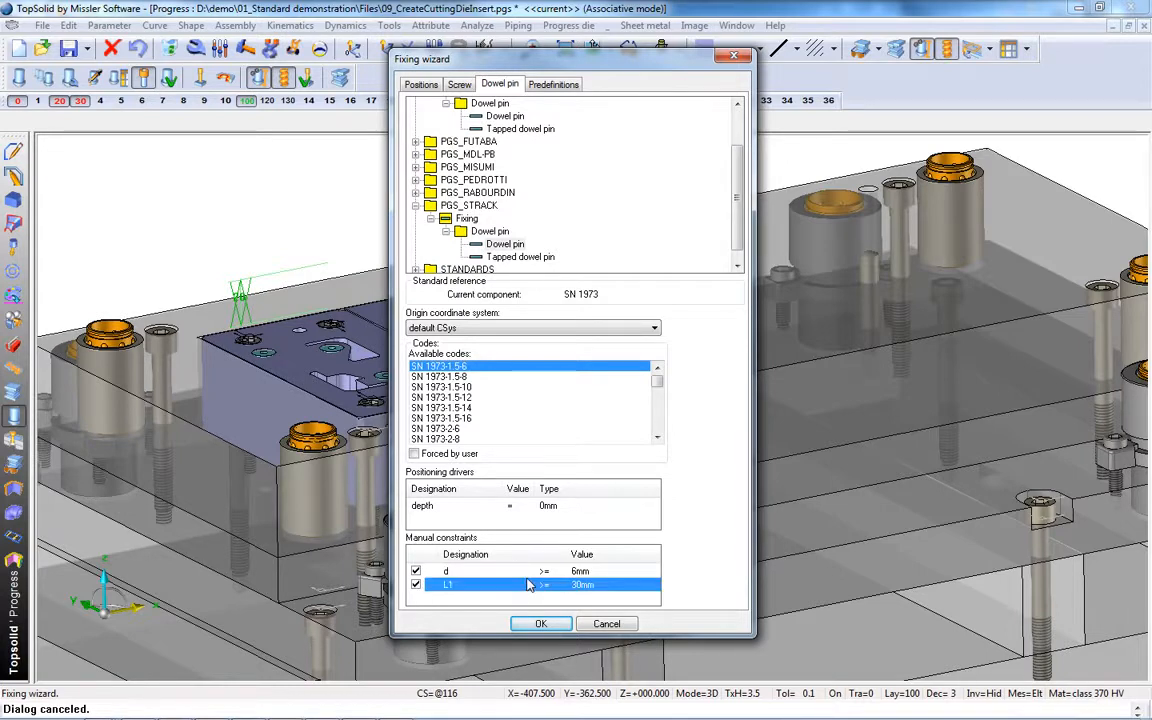
- Review the Cutting Die Predefinition and the grid positions, and accept the fixing wizard settings
{"action": "left_click", "coordinate": [555, 85]}
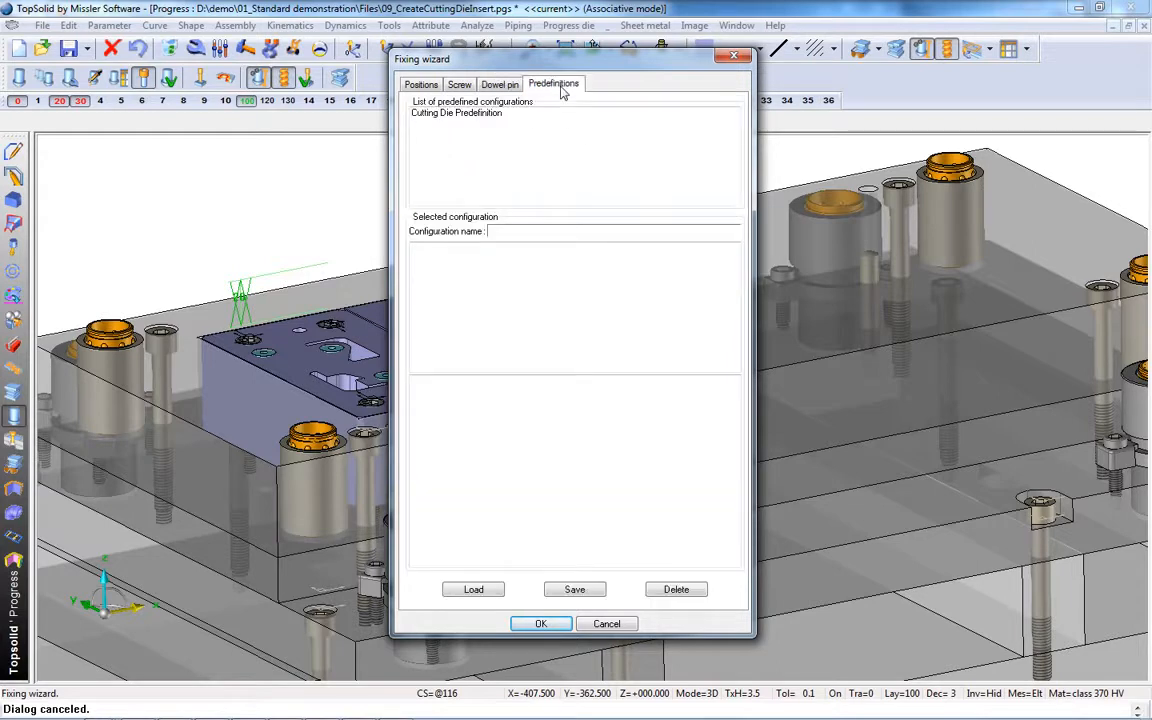
{"action": "left_click", "coordinate": [452, 113]}
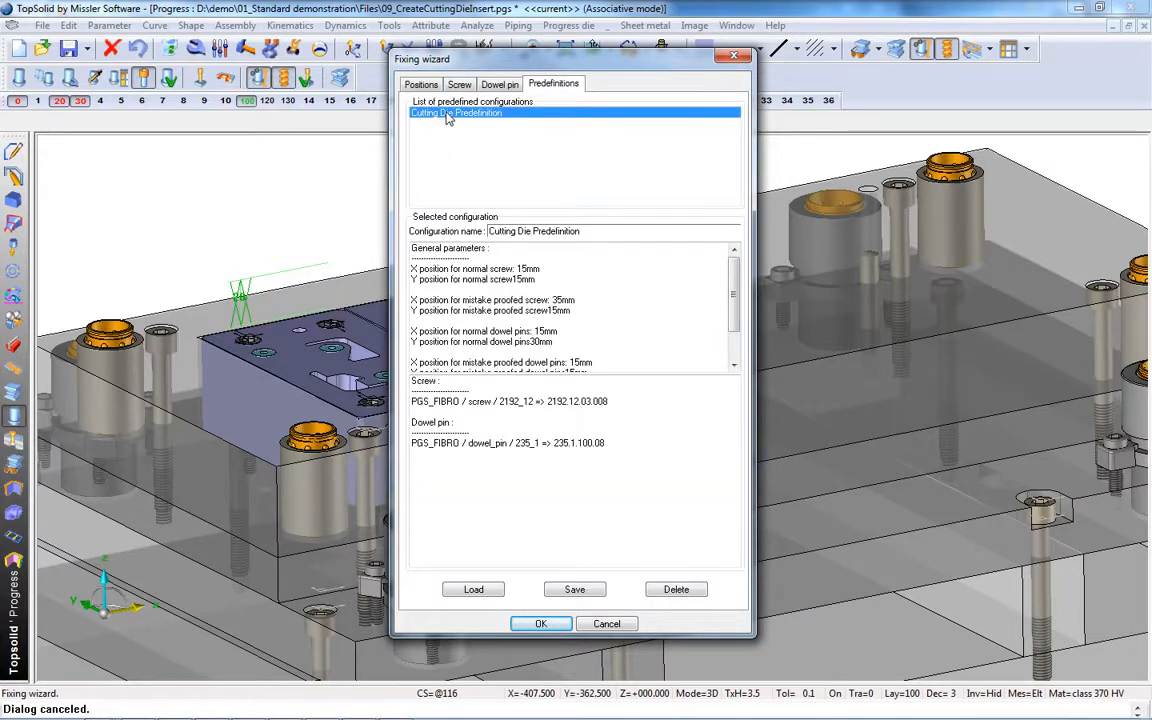
{"action": "left_click", "coordinate": [490, 86]}
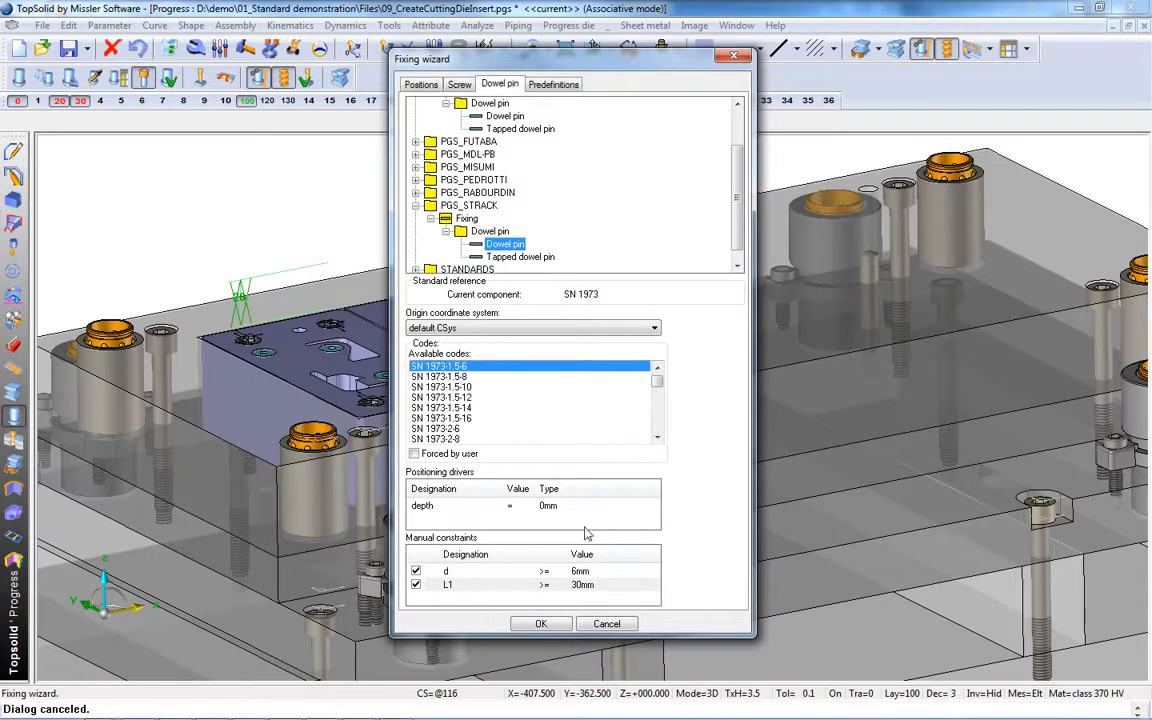
{"action": "left_click", "coordinate": [421, 84]}
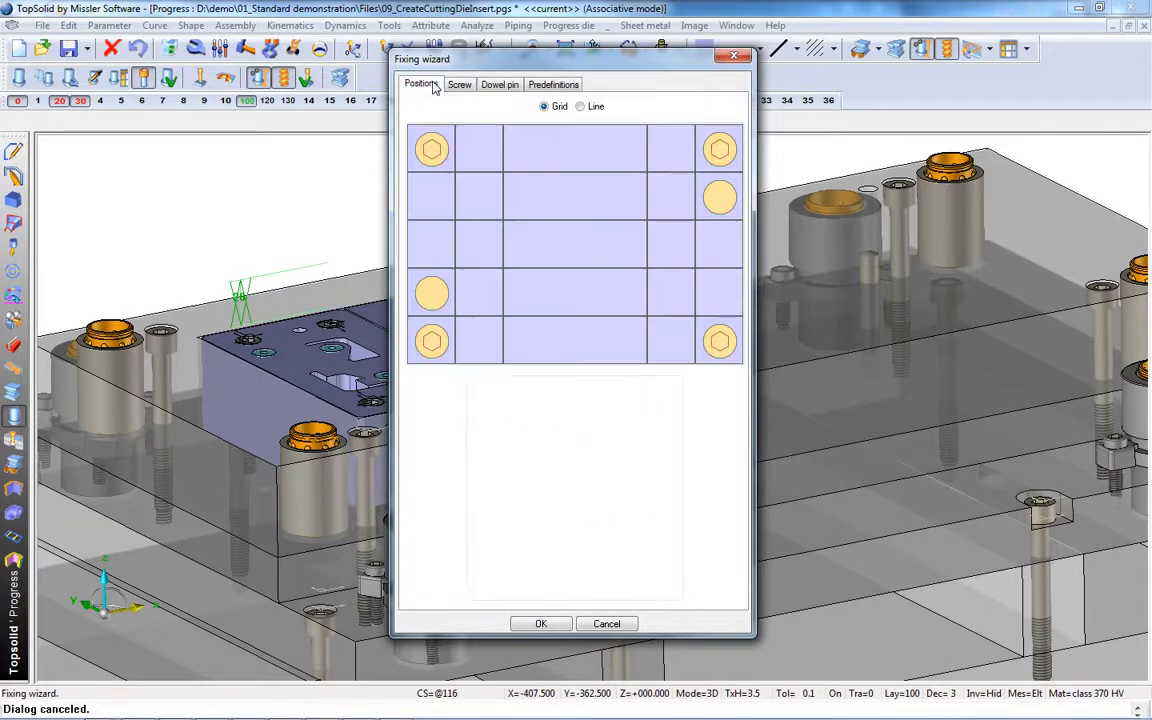
{"action": "left_click", "coordinate": [541, 624]}
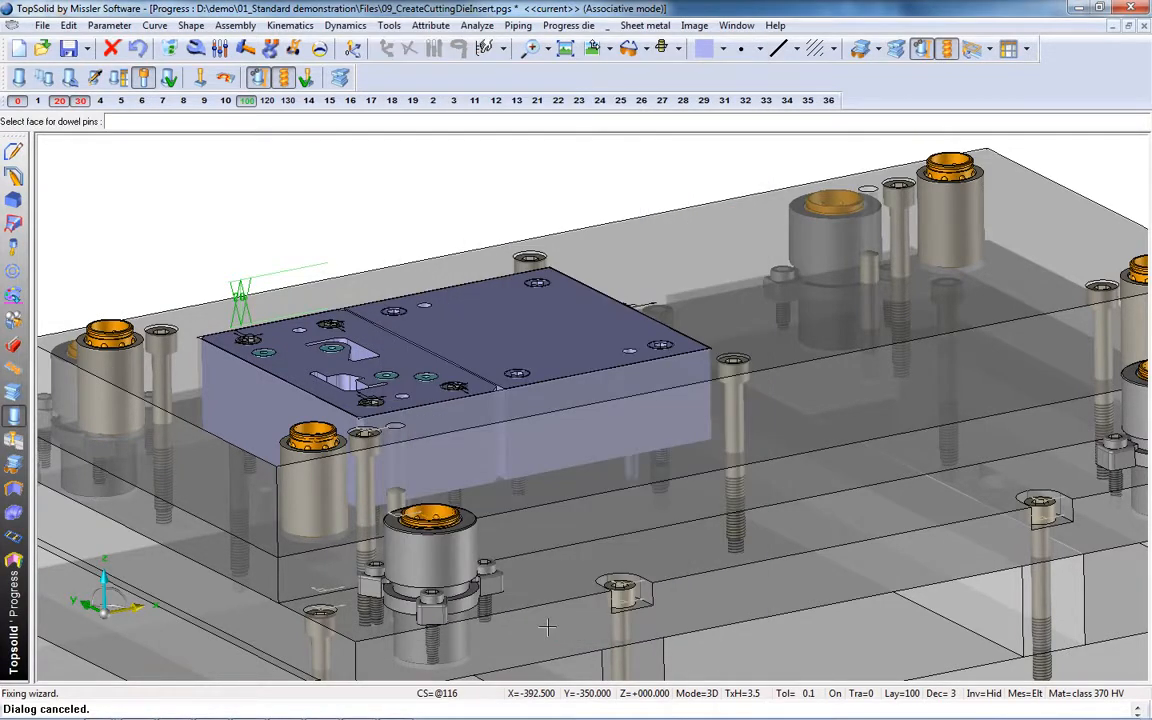
{"action": "scroll", "coordinate": [565, 517], "scroll_direction": "up", "scroll_amount": 5}
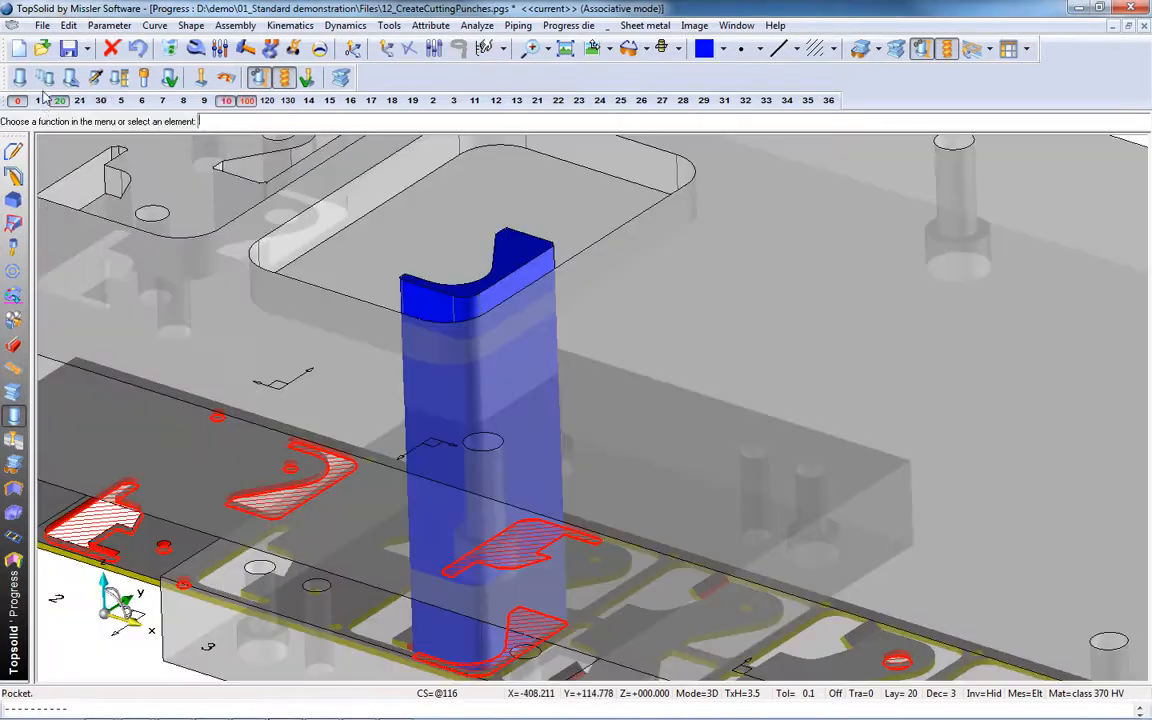
- Include a PGS_FIBRO dowel pin as a standard component, with d1 at least 5 mm and l1 at least 20 mm
{"action": "left_click", "coordinate": [19, 77]}
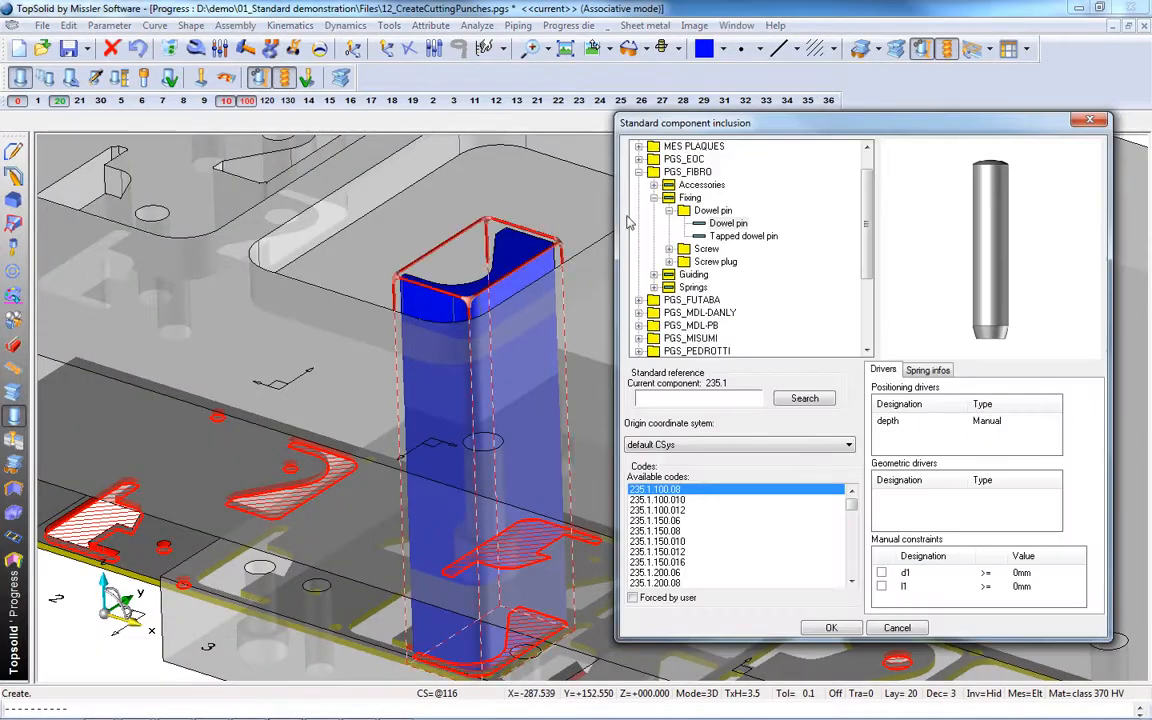
{"action": "left_click", "coordinate": [906, 573]}
{"action": "left_click", "coordinate": [1020, 573]}
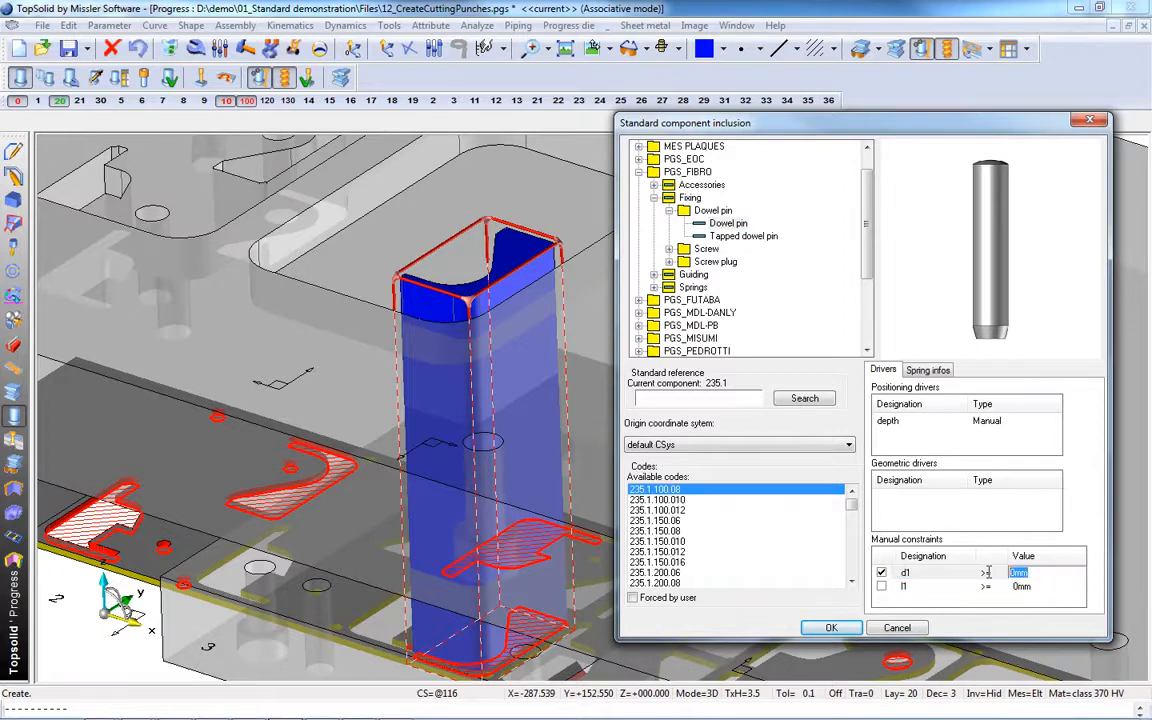
{"action": "type", "text": "5"}
{"action": "key", "text": "Return"}
{"action": "left_click", "coordinate": [882, 586]}
{"action": "left_click", "coordinate": [1018, 587]}
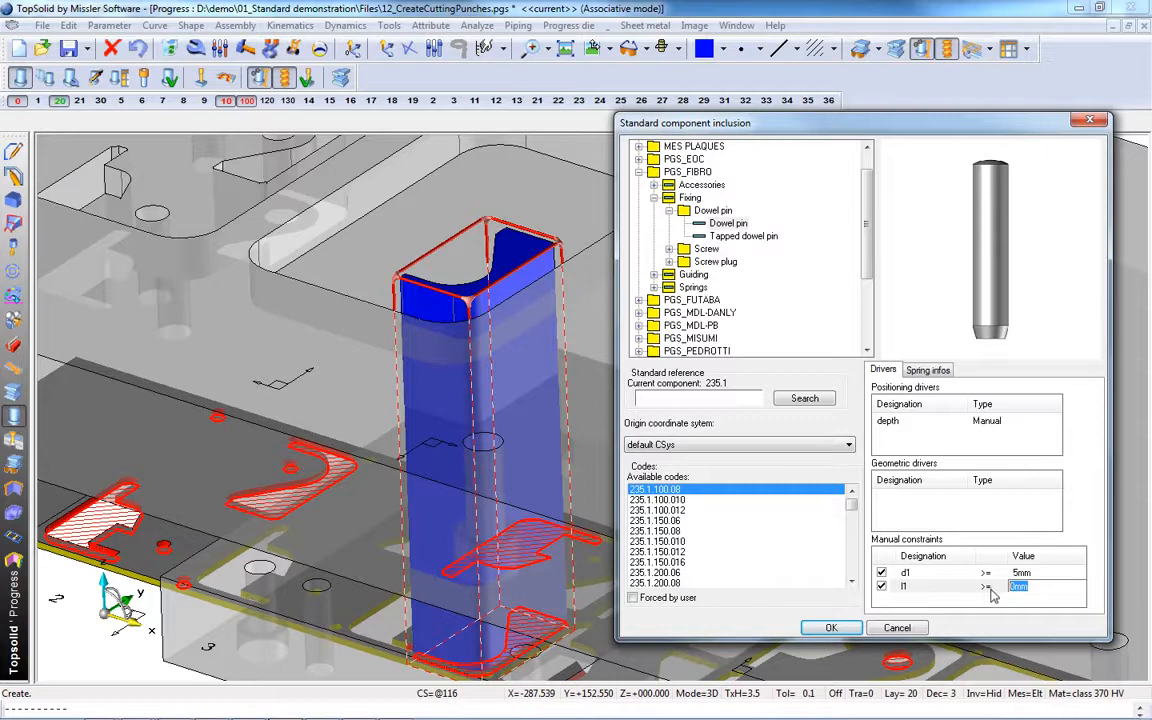
{"action": "type", "text": "20"}
{"action": "key", "text": "Return"}
{"action": "left_click", "coordinate": [831, 627]}
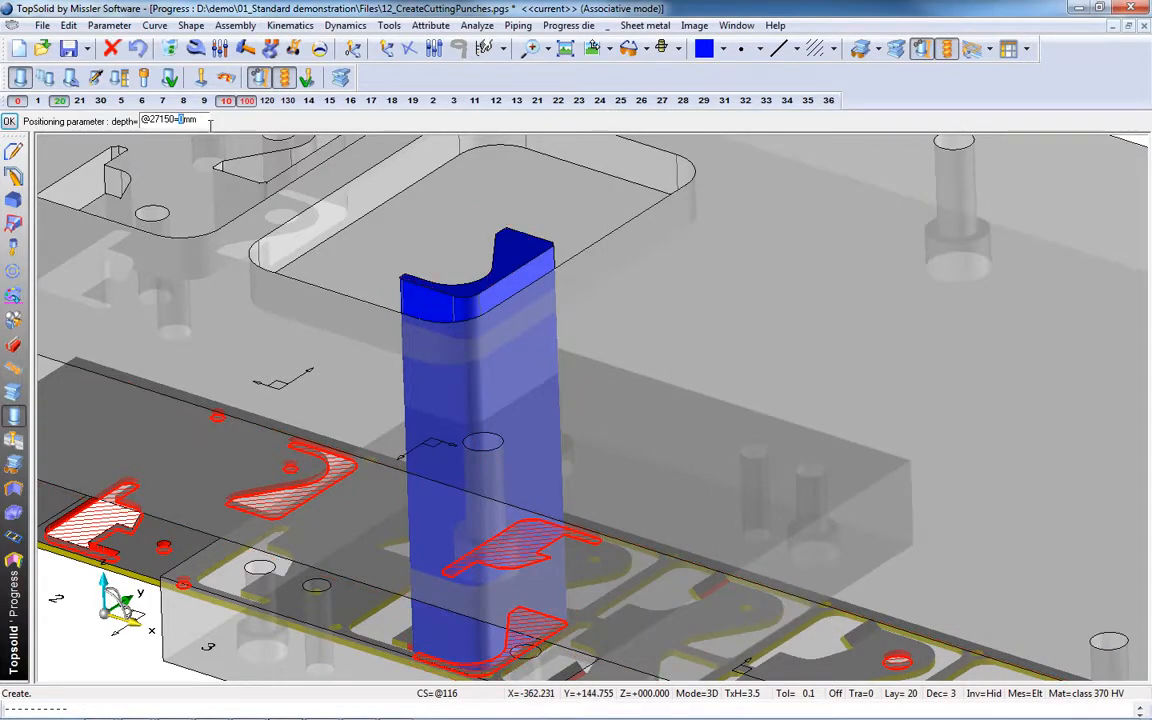
- Place the dowel pin at depth 0 mm on the punch's flat side face, 5 mm from its upper edge and aligned between its vertical edges
{"action": "key", "text": "Return"}
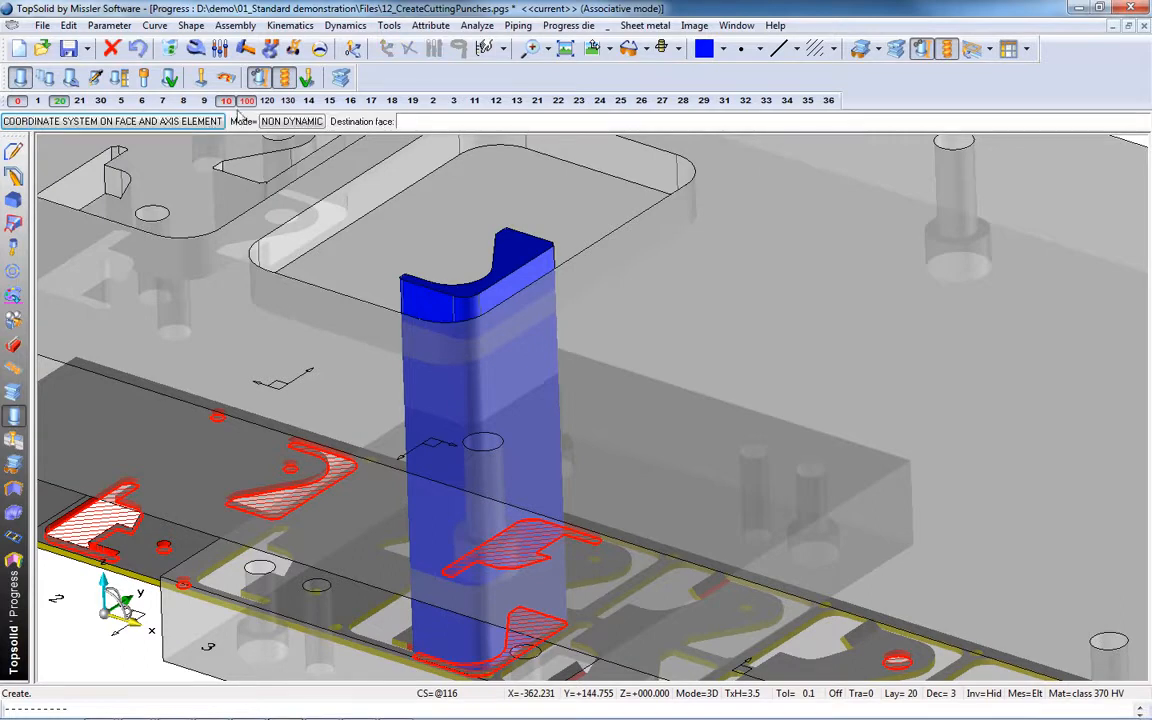
{"action": "left_click", "coordinate": [512, 280]}
{"action": "left_click", "coordinate": [516, 282]}
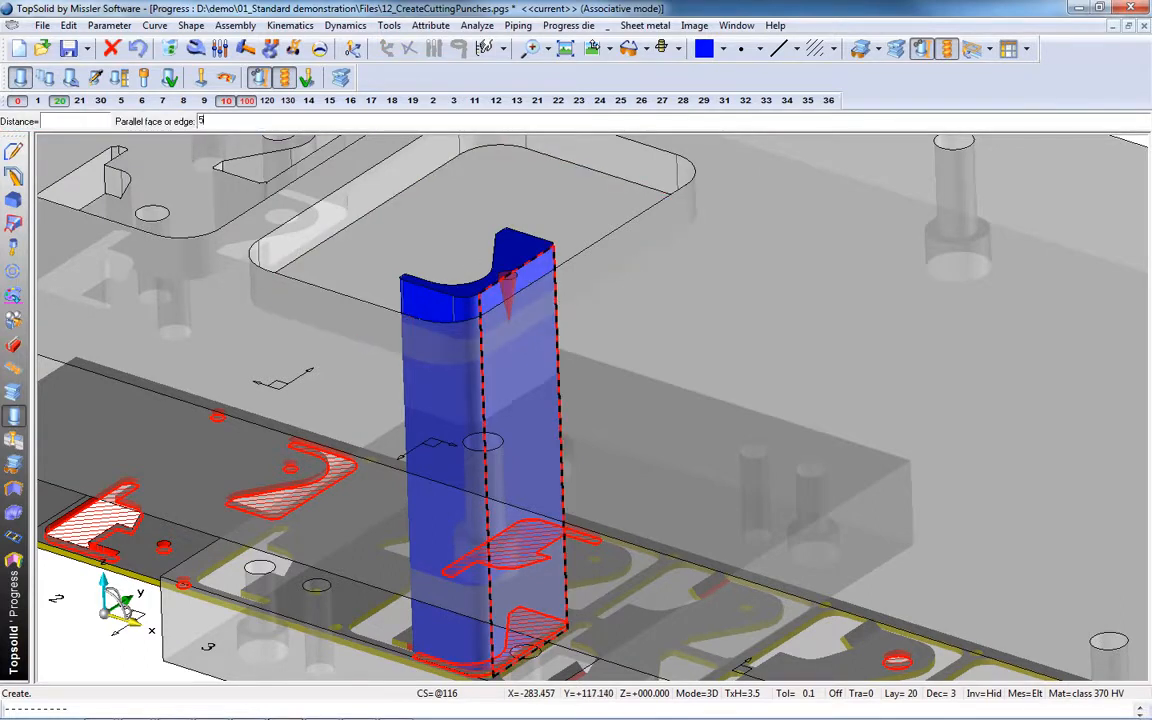
{"action": "type", "text": "5"}
{"action": "key", "text": "Return"}
{"action": "scroll", "coordinate": [469, 256], "scroll_direction": "up", "scroll_amount": 2}
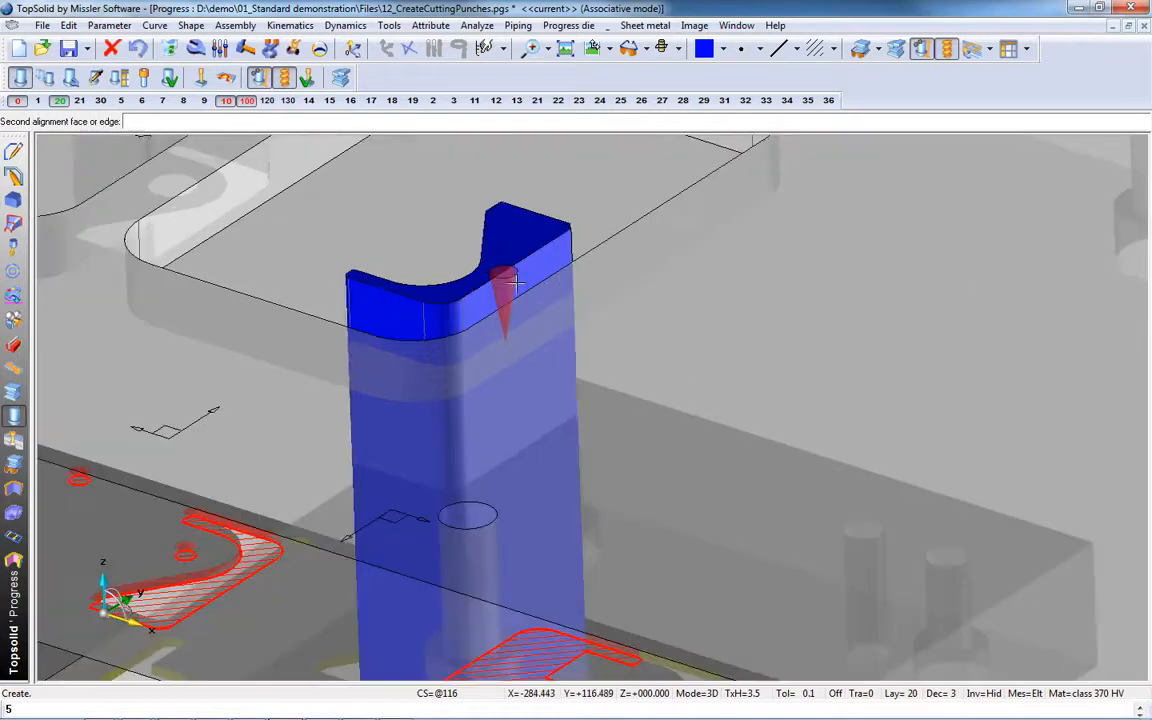
{"action": "left_click", "coordinate": [466, 318]}
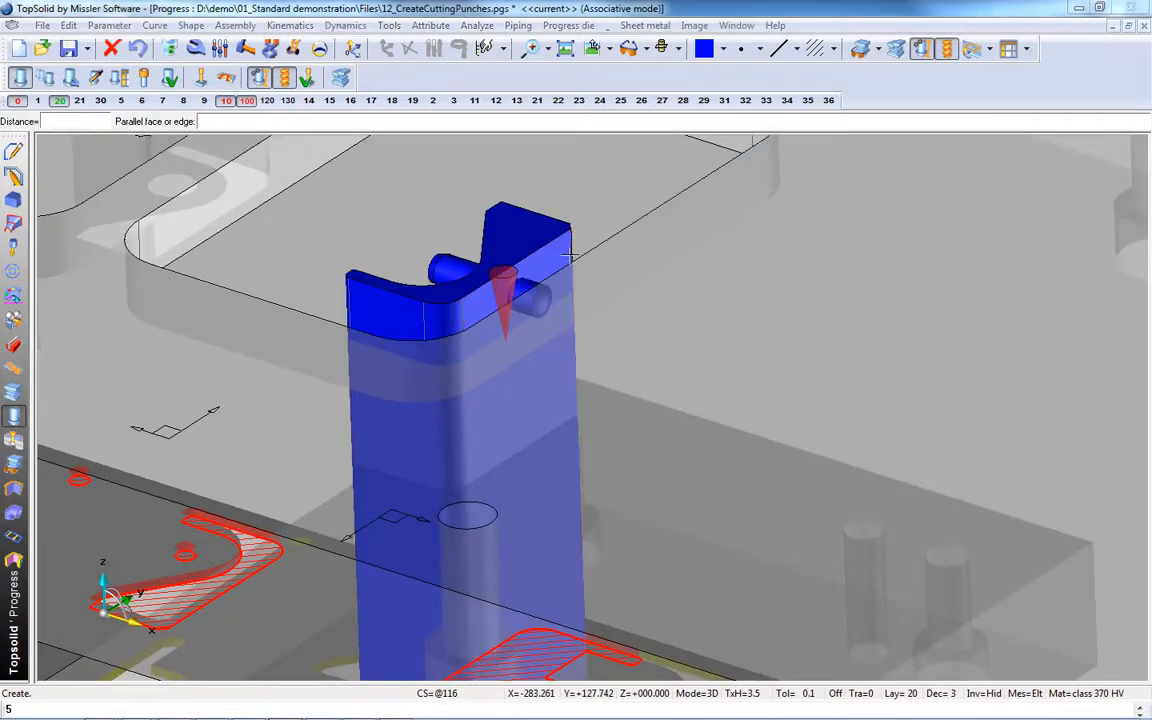
{"action": "left_click", "coordinate": [569, 257]}
- Accept dowel pin code 235.1.500.020 and change the placed pin's colour to black
{"action": "left_click", "coordinate": [724, 50]}
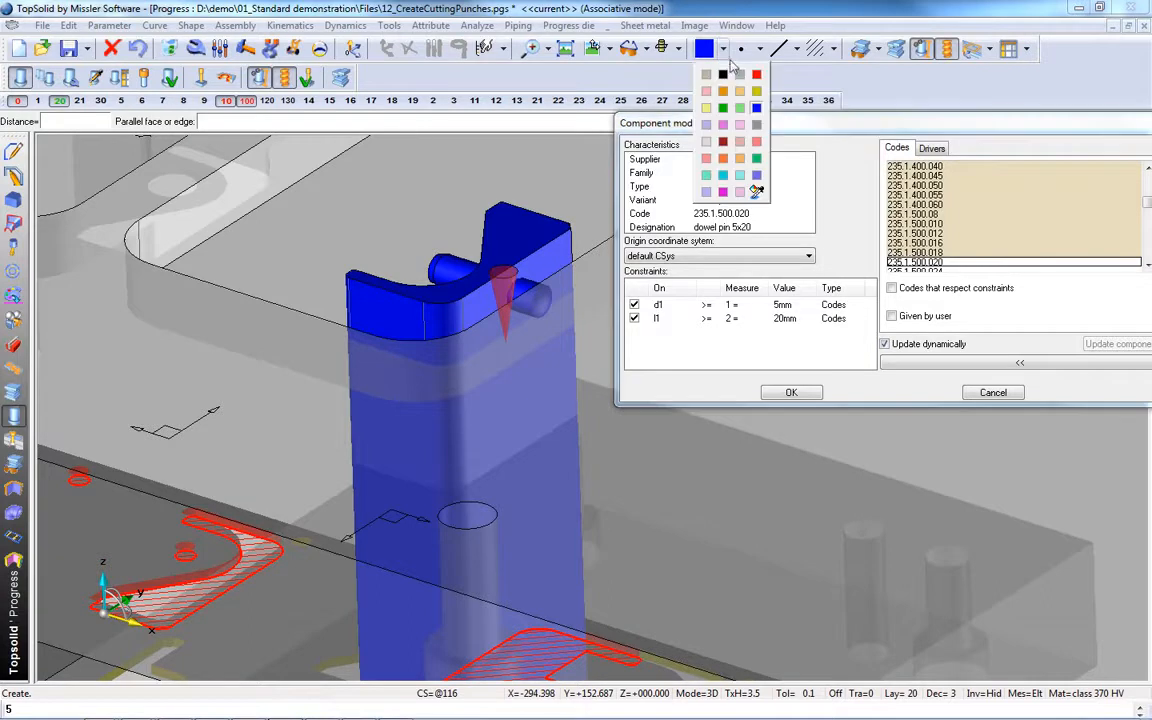
{"action": "left_click", "coordinate": [724, 75]}
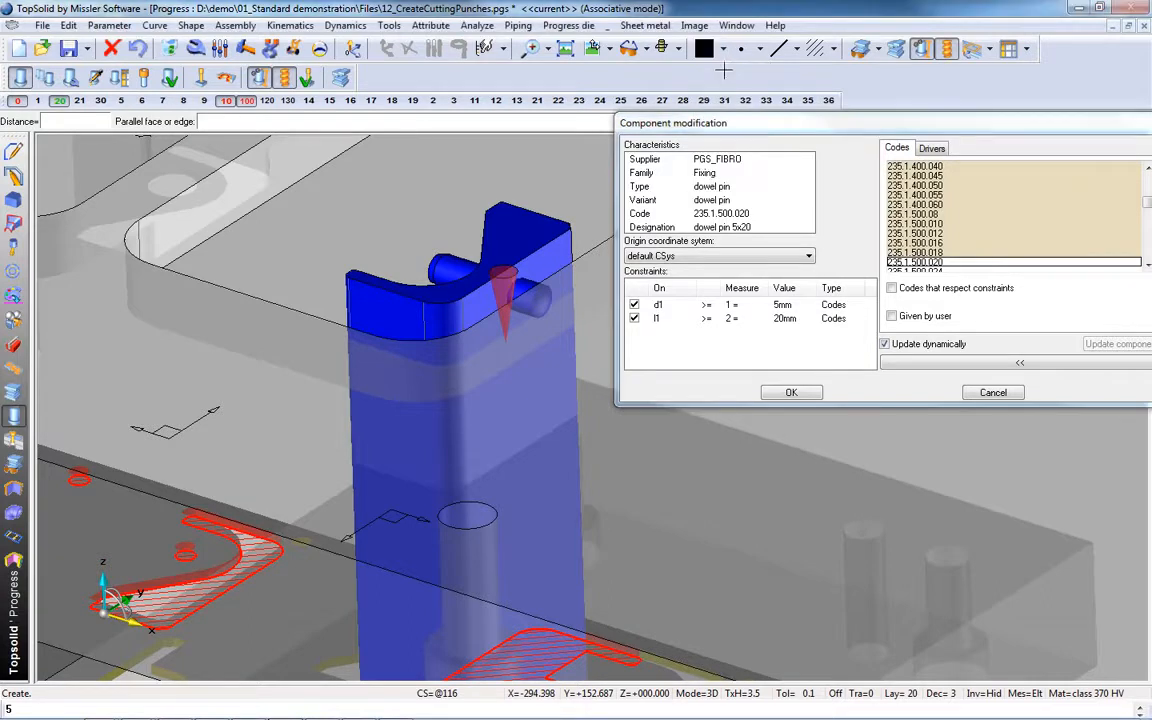
{"action": "left_click", "coordinate": [937, 262]}
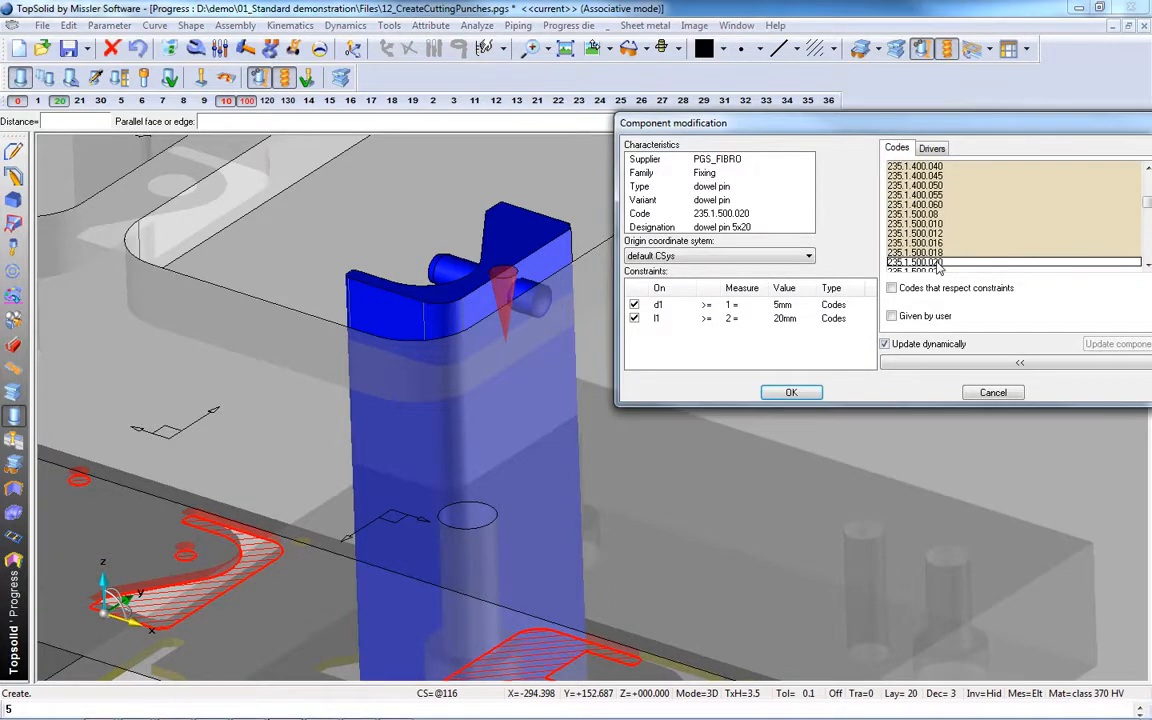
{"action": "left_click", "coordinate": [791, 392]}
{"action": "middle_click_drag", "start_coordinate": [629, 337], "coordinate": [595, 470]}
{"action": "left_click", "coordinate": [704, 48]}
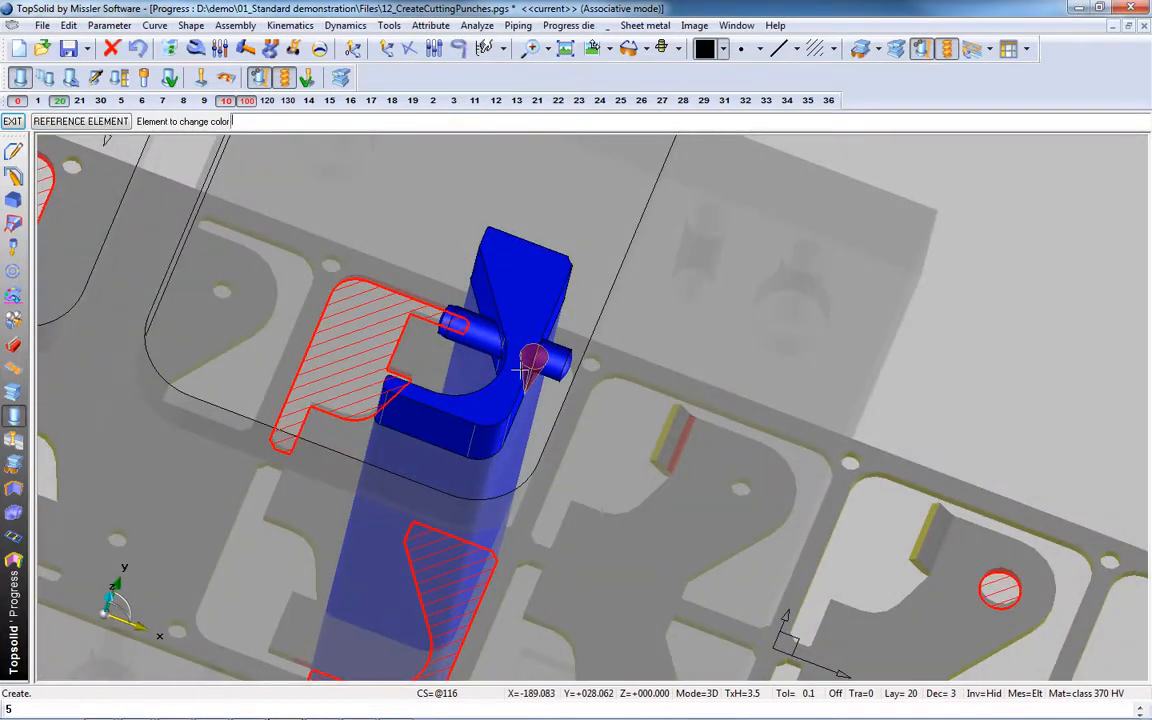
{"action": "left_click", "coordinate": [565, 365]}
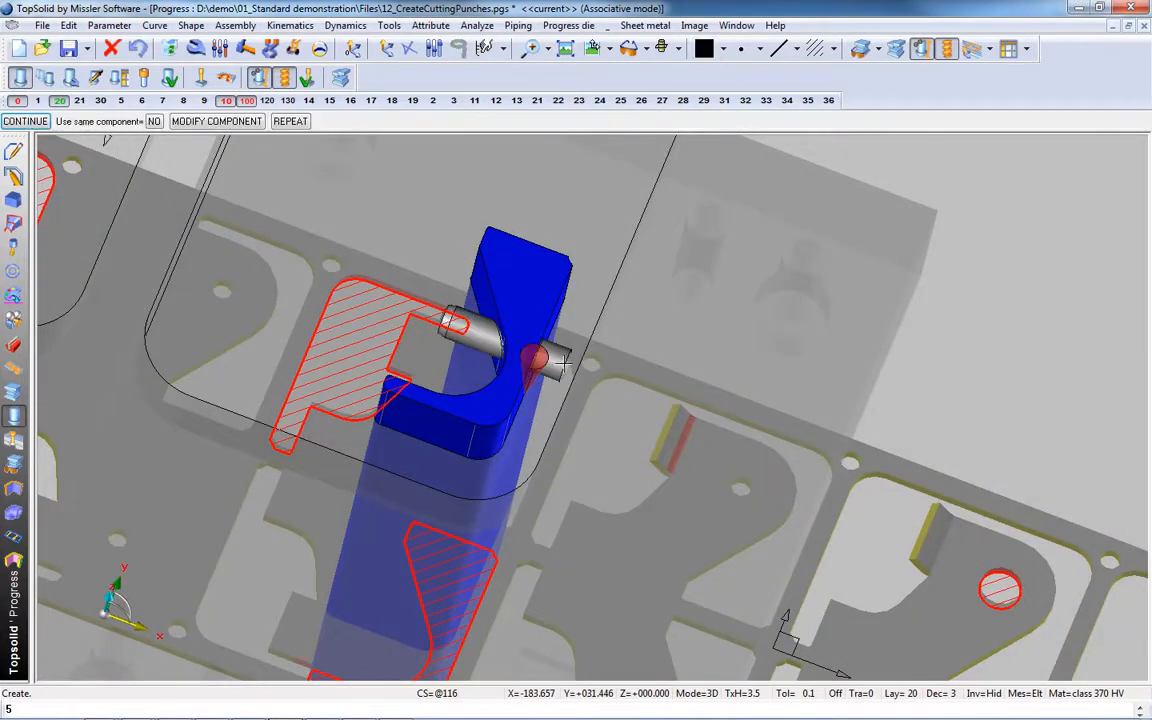
- Modify the dowel pin on the blue cutting punch so that its positioning depth is 4.5 mm
{"action": "left_click", "coordinate": [70, 77]}
{"action": "left_click", "coordinate": [475, 332]}
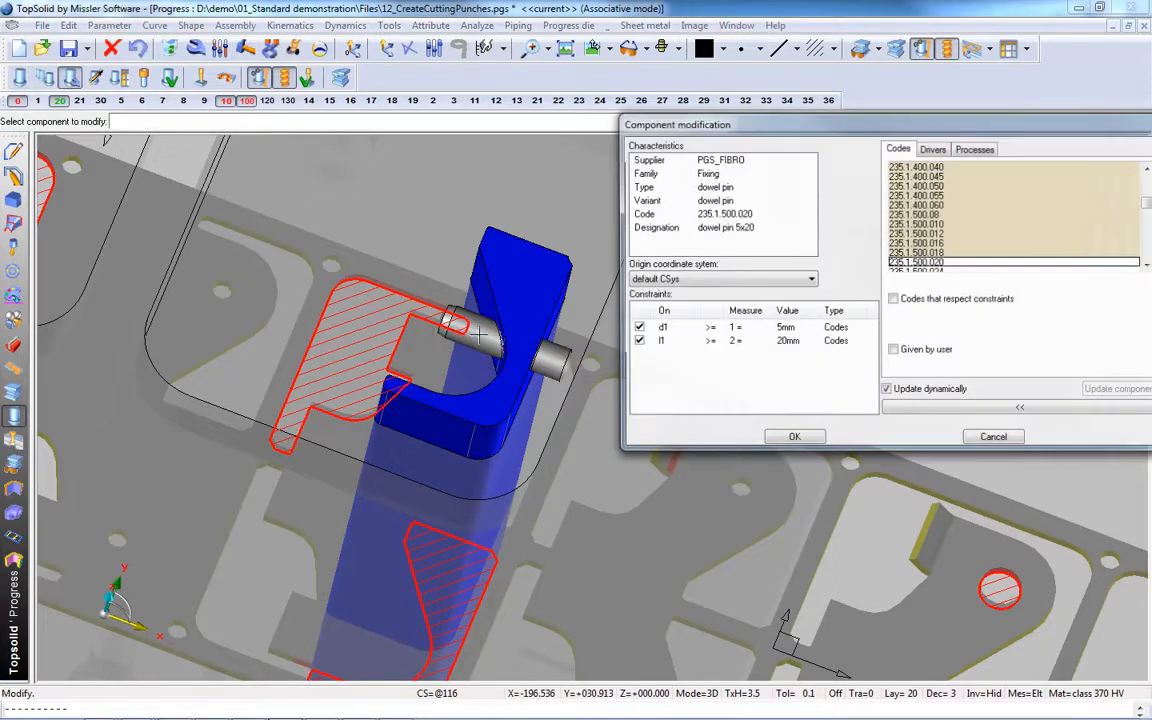
{"action": "left_click", "coordinate": [931, 150]}
{"action": "double_click", "coordinate": [962, 200]}
{"action": "type", "text": "4"}
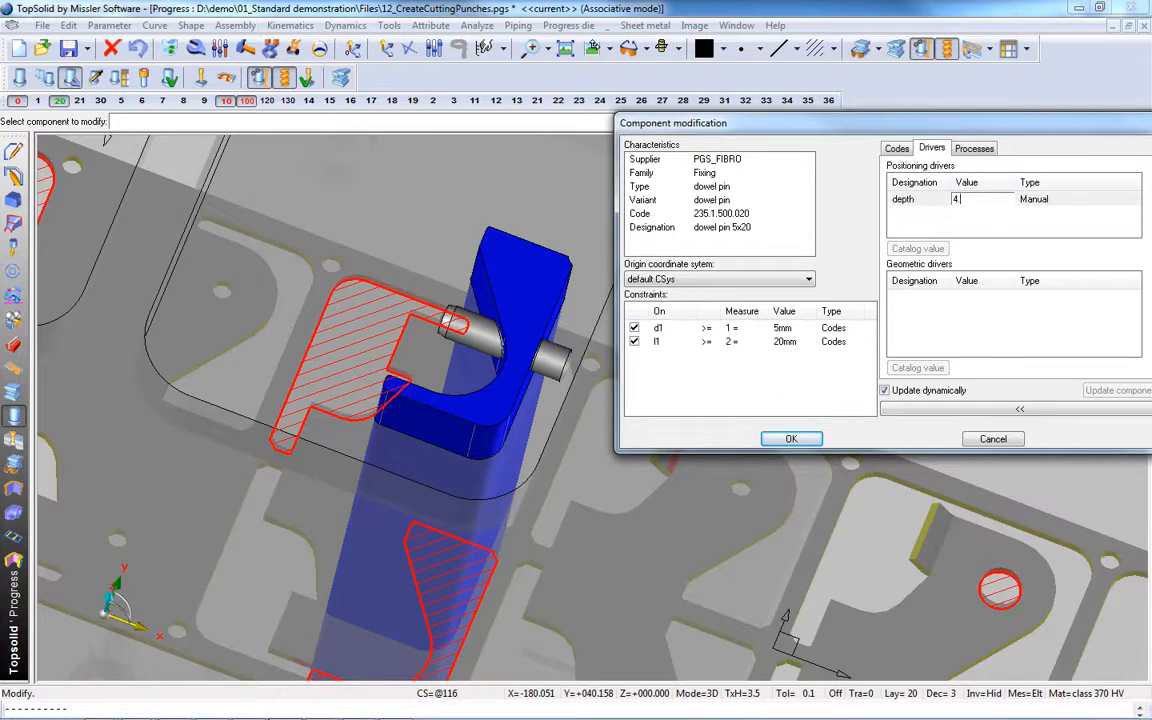
{"action": "type", "text": ".5"}
{"action": "key", "text": "Return"}
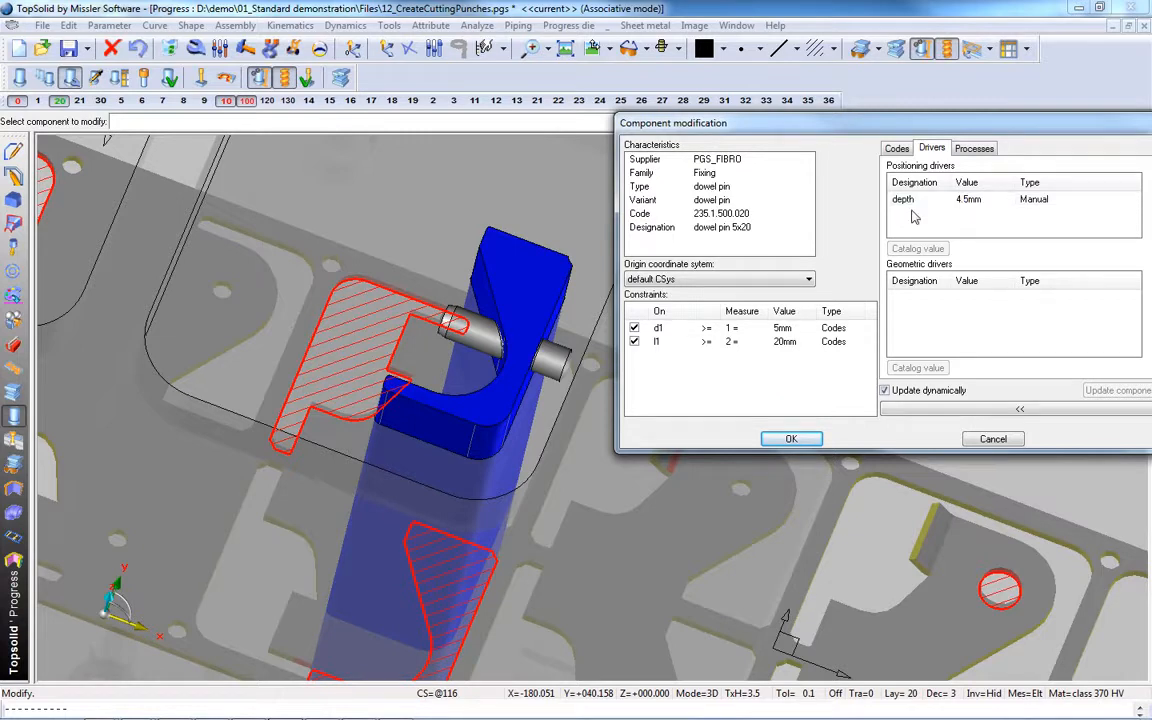
{"action": "left_click", "coordinate": [791, 439]}
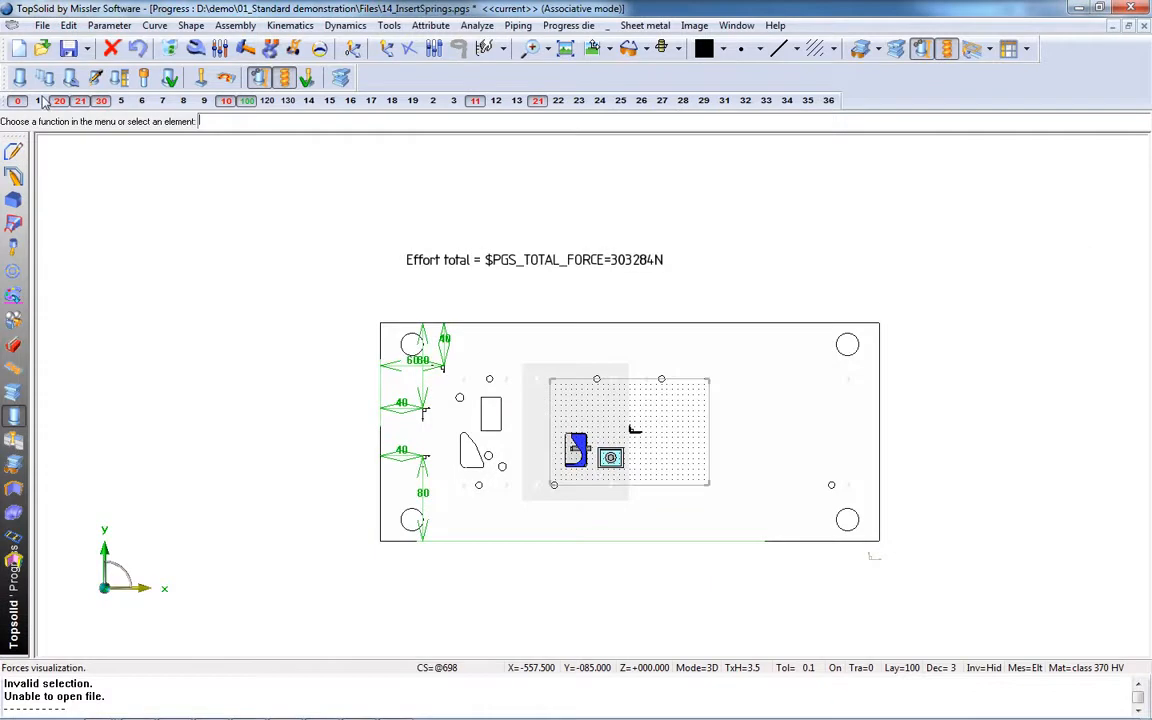
- Include a PGS_MISUMI super heavy load coil spring as a standard component, entering its bottom and top depths
{"action": "left_click", "coordinate": [20, 78]}
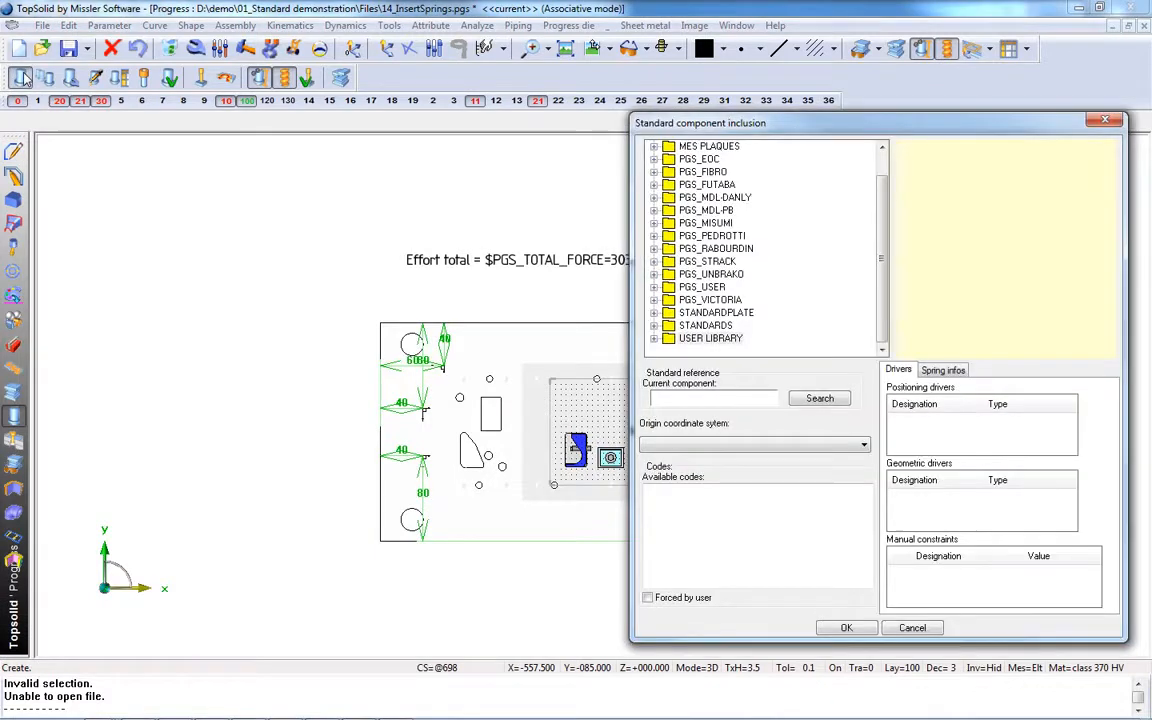
{"action": "double_click", "coordinate": [663, 225]}
{"action": "left_click", "coordinate": [669, 300]}
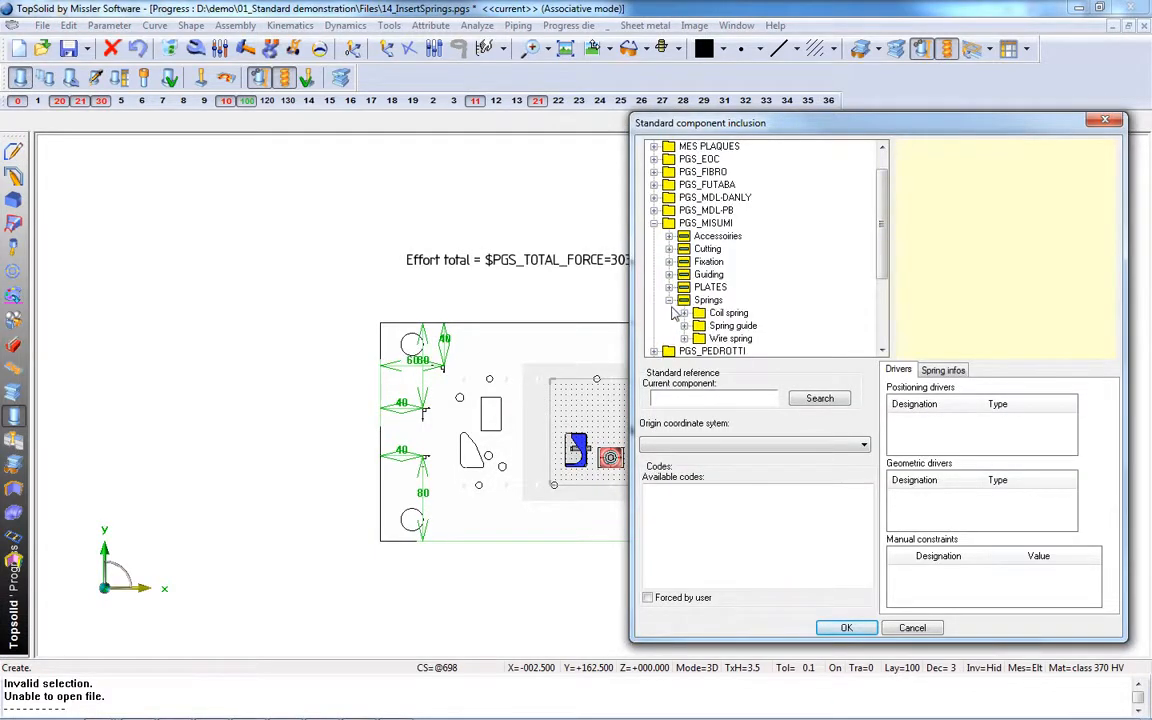
{"action": "left_click", "coordinate": [685, 312]}
{"action": "left_click", "coordinate": [748, 325]}
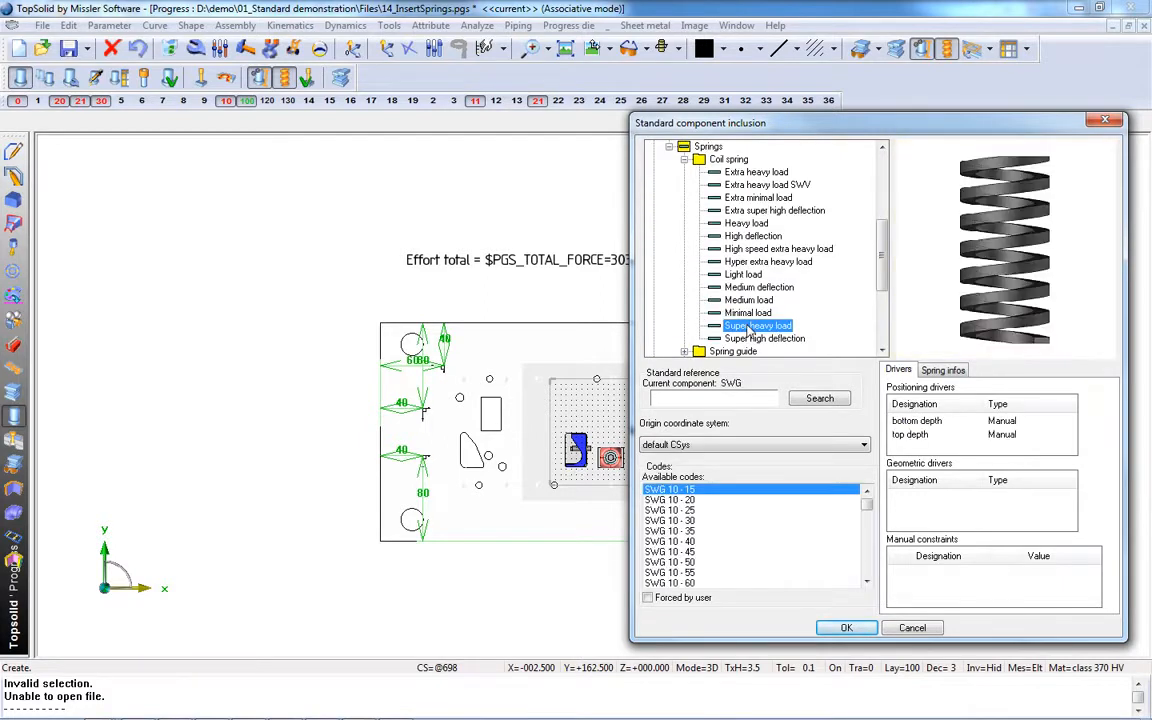
{"action": "left_click", "coordinate": [835, 627]}
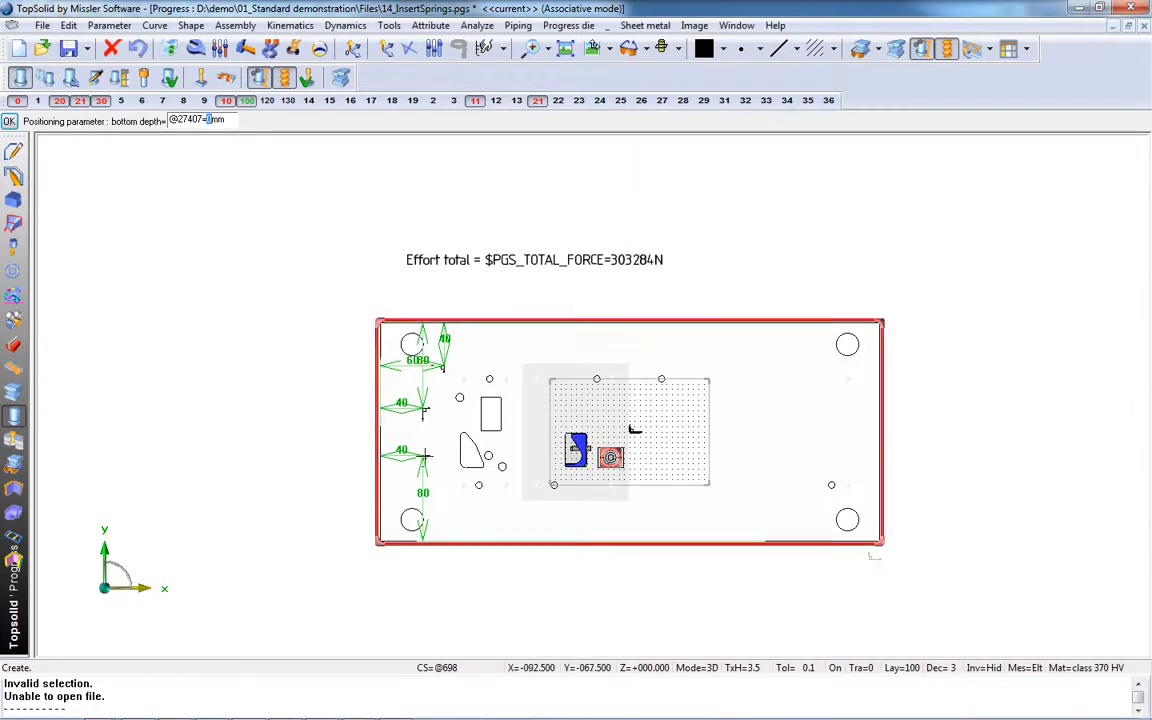
{"action": "key", "text": "Return"}
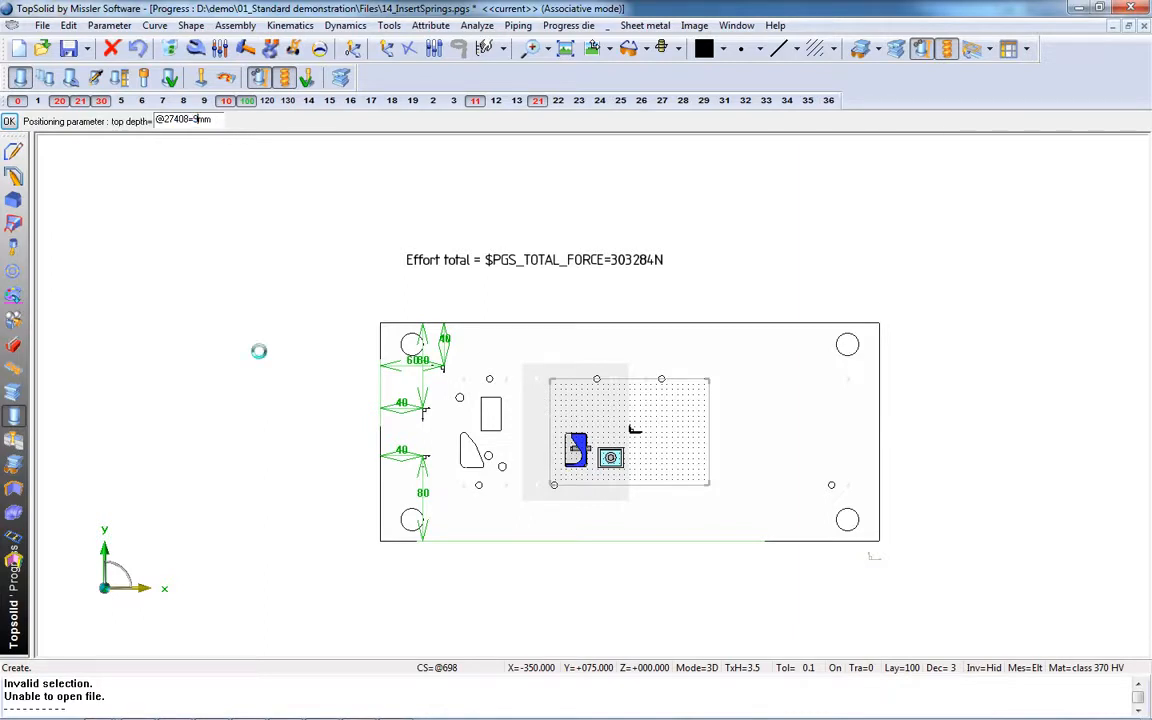
{"action": "key", "text": "Return"}
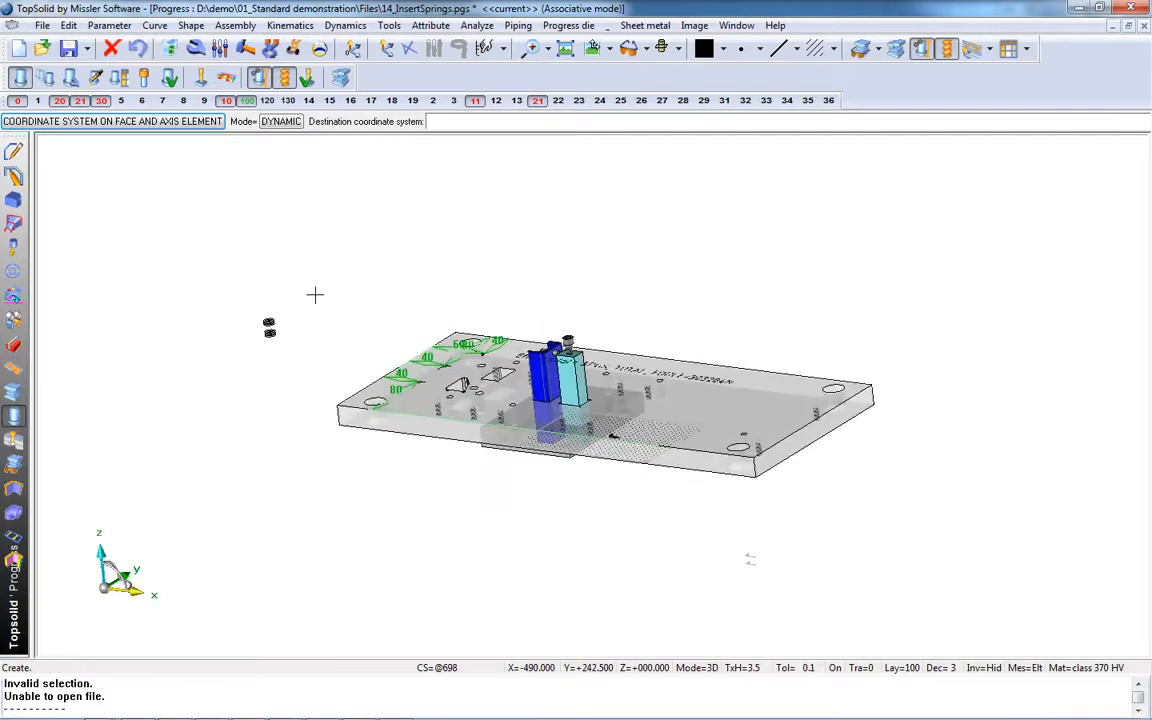
- Place the spring non-dynamically on the plate's upper face, 40 mm from the long front edge and 80 mm from the short edge, ignoring the axis diameter
{"action": "left_click", "coordinate": [285, 121]}
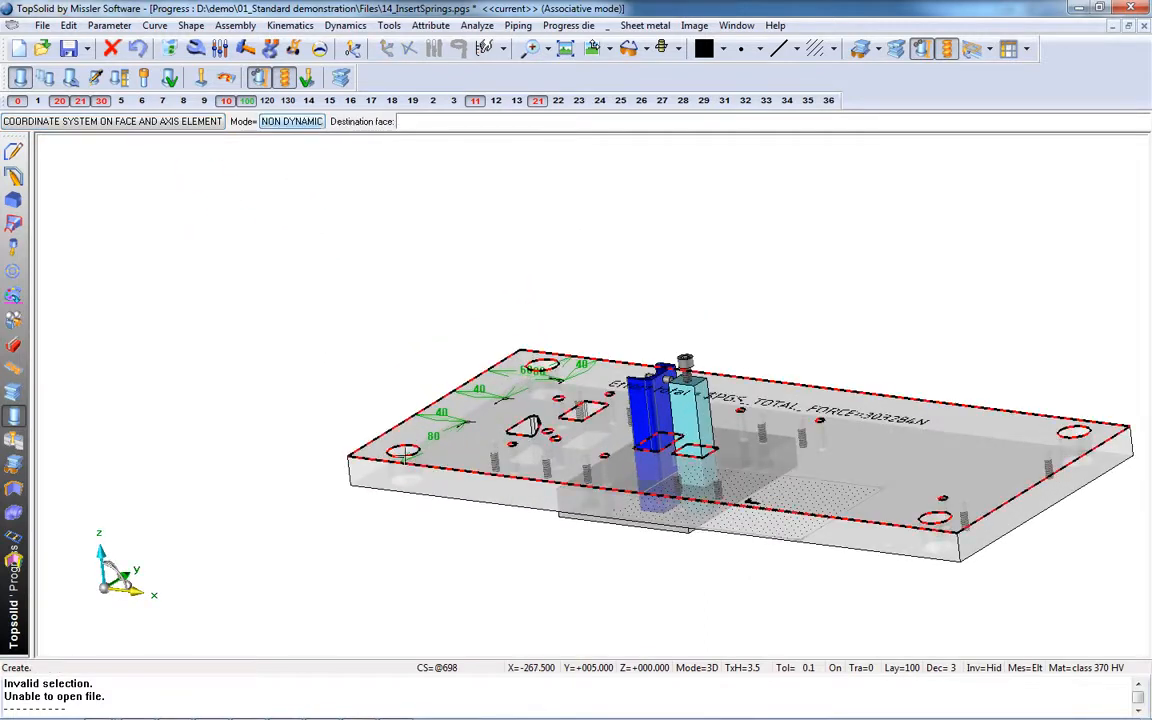
{"action": "left_click", "coordinate": [438, 455]}
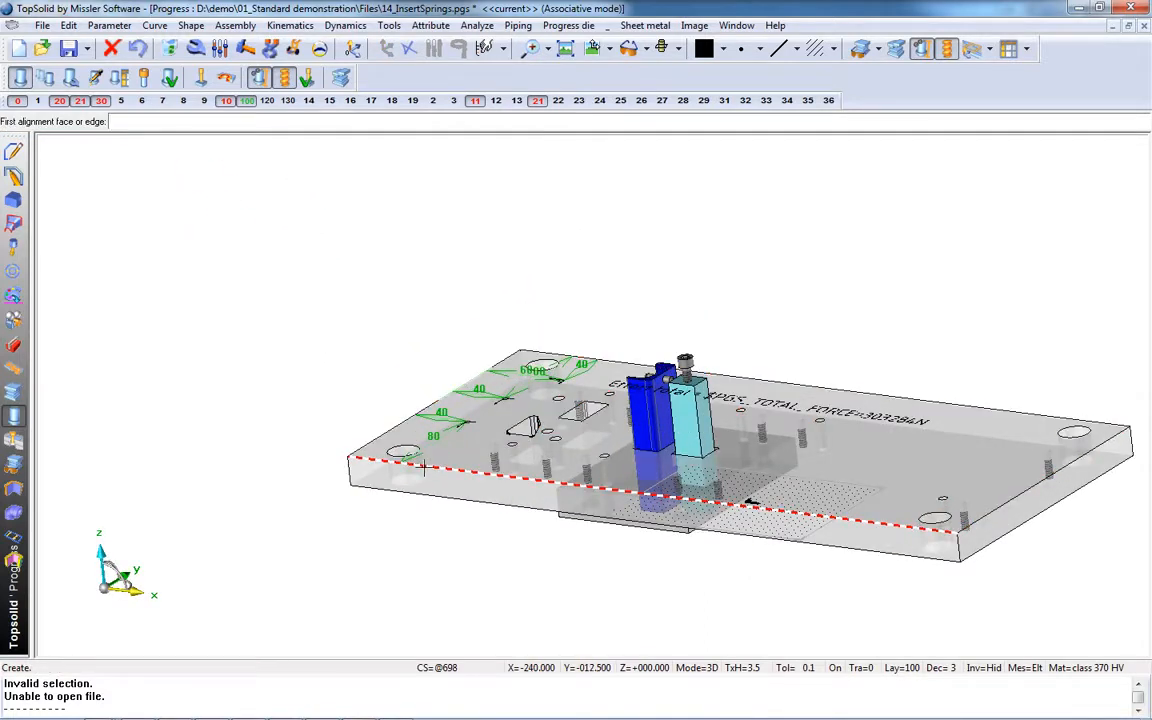
{"action": "left_click", "coordinate": [424, 463]}
{"action": "type", "text": "40"}
{"action": "key", "text": "Return"}
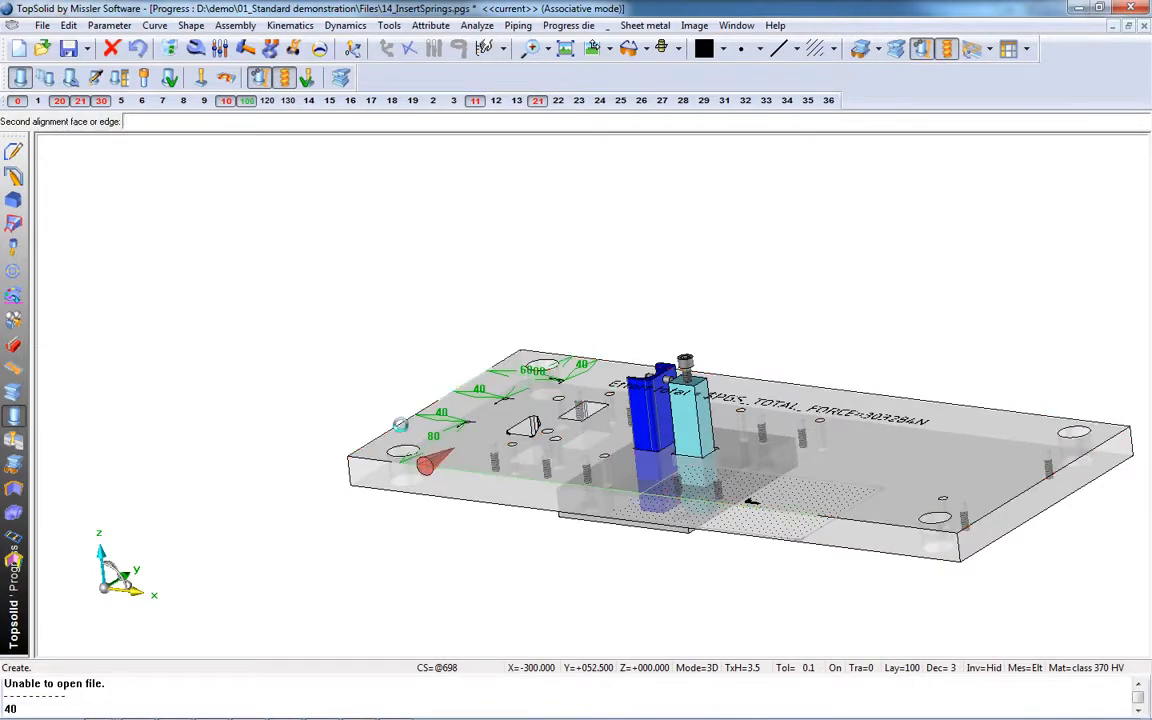
{"action": "left_click", "coordinate": [401, 425]}
{"action": "type", "text": "80"}
{"action": "key", "text": "Return"}
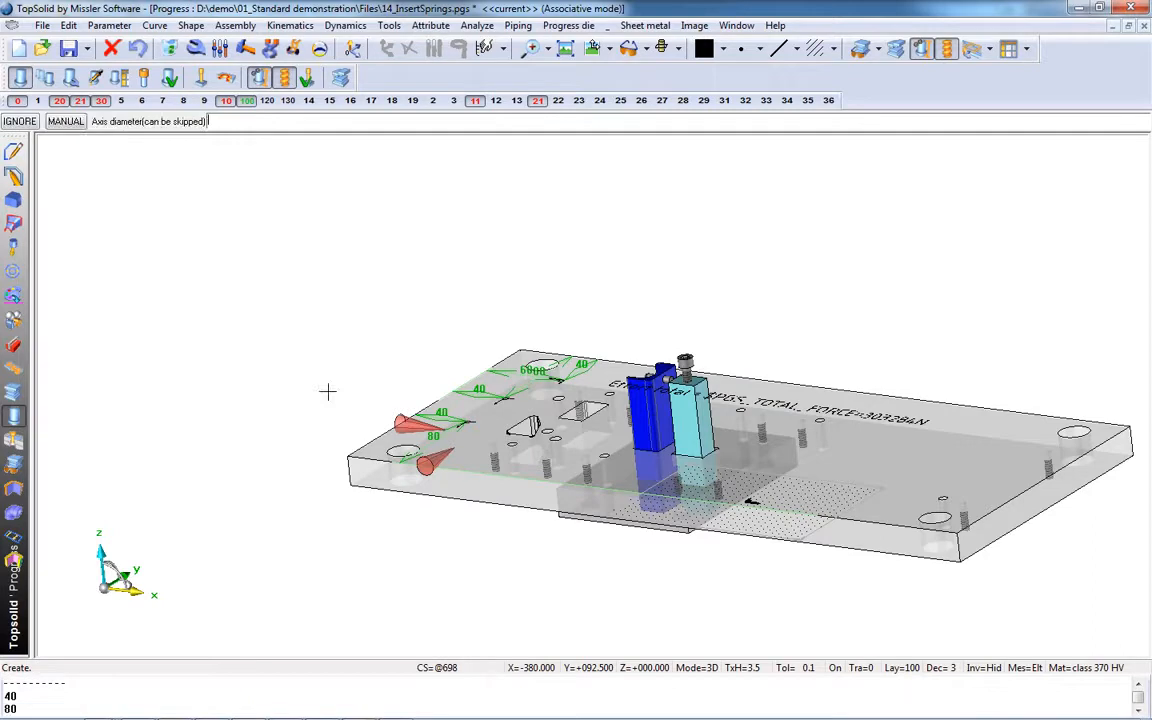
{"action": "left_click", "coordinate": [20, 121]}
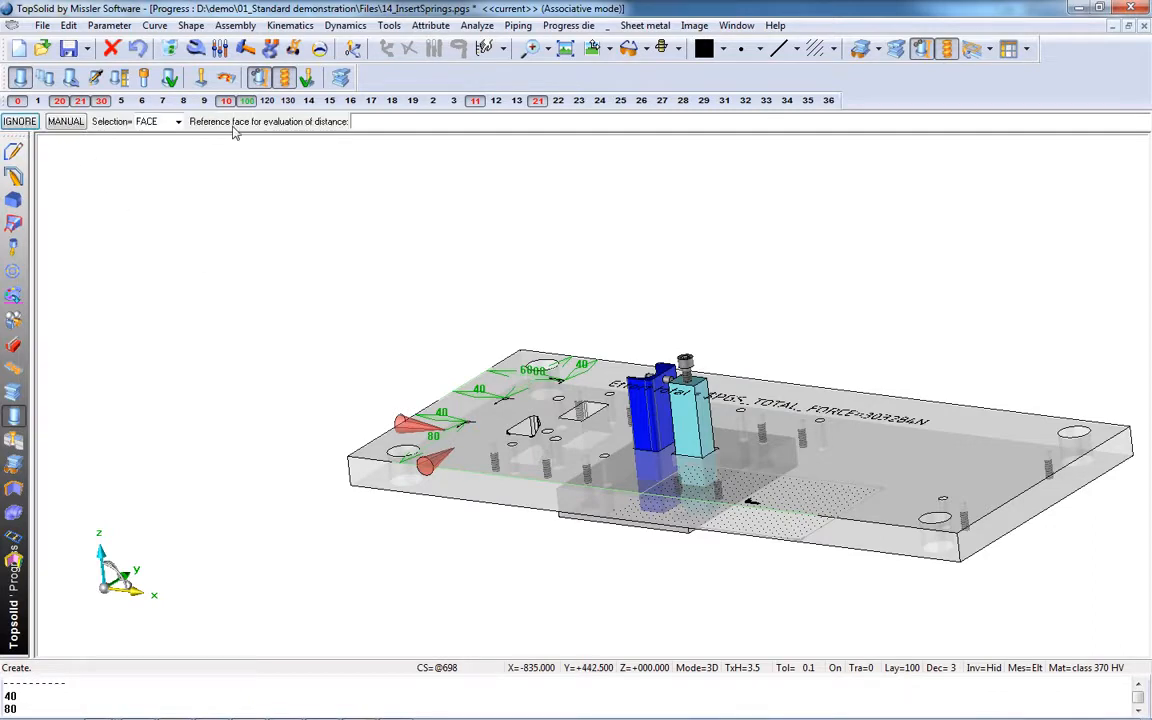
- Show the punch holder and use its underside as the reference face for evaluating the spring's distance
{"action": "left_click", "coordinate": [861, 52]}
{"action": "double_click", "coordinate": [731, 210]}
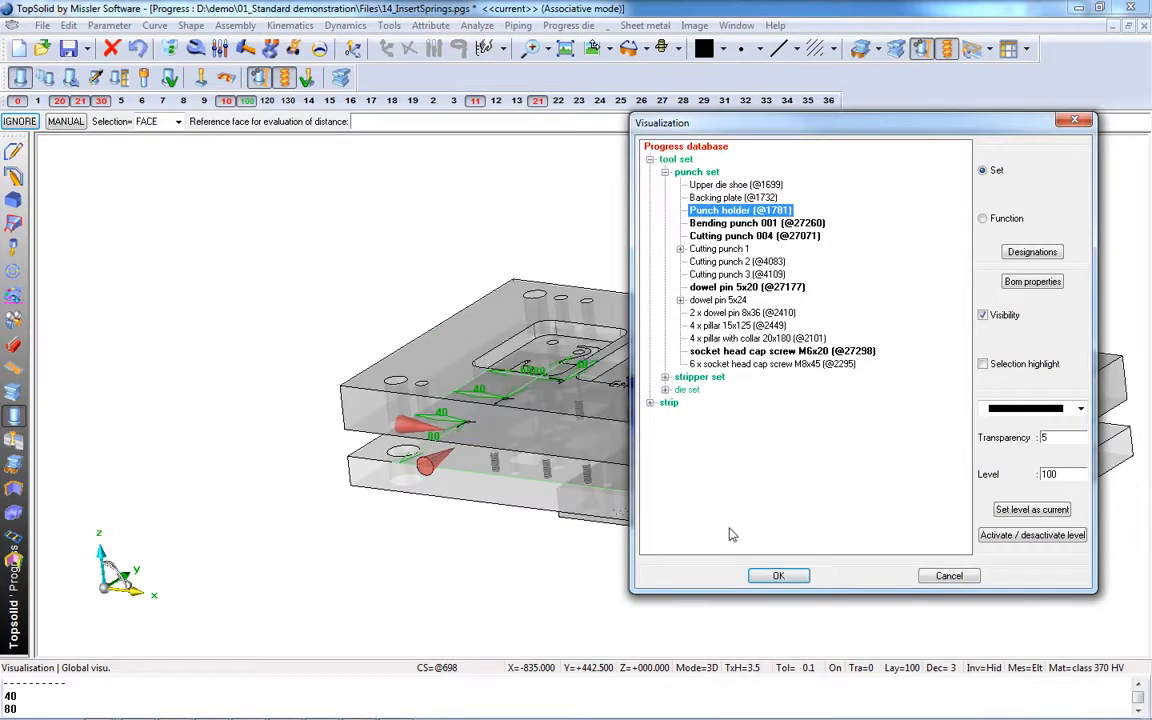
{"action": "left_click", "coordinate": [760, 575]}
{"action": "middle_click_drag", "start_coordinate": [503, 548], "coordinate": [533, 510]}
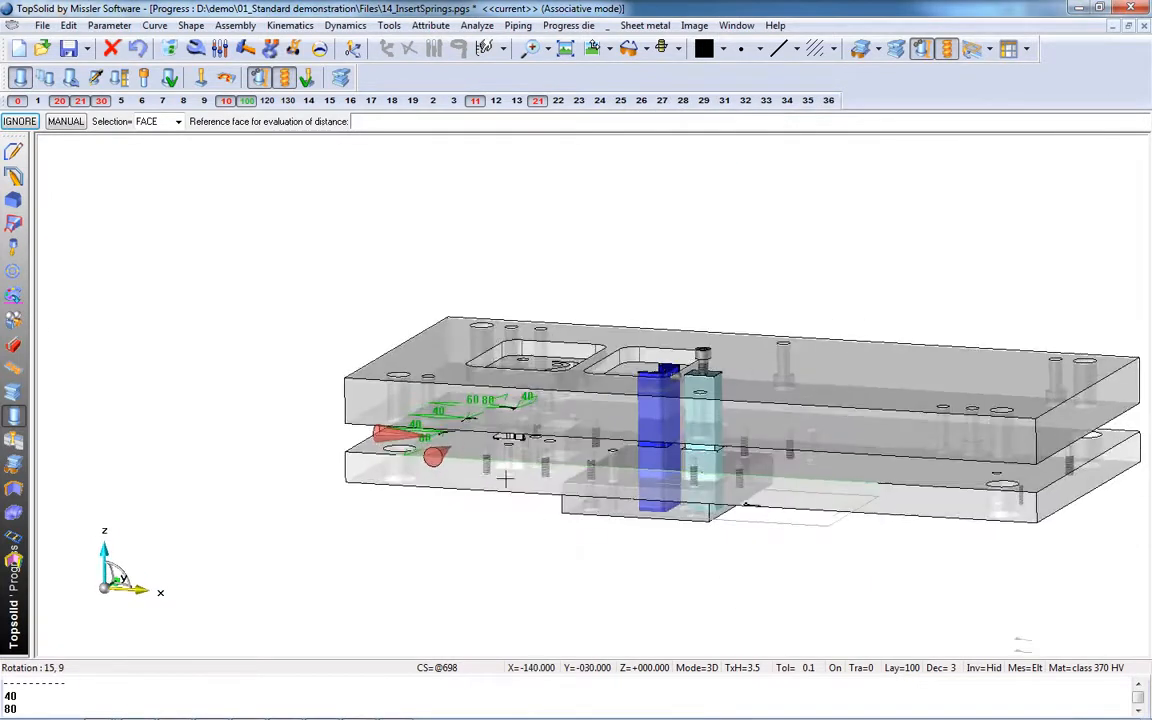
{"action": "right_click", "coordinate": [496, 425]}
{"action": "left_click", "coordinate": [496, 425]}
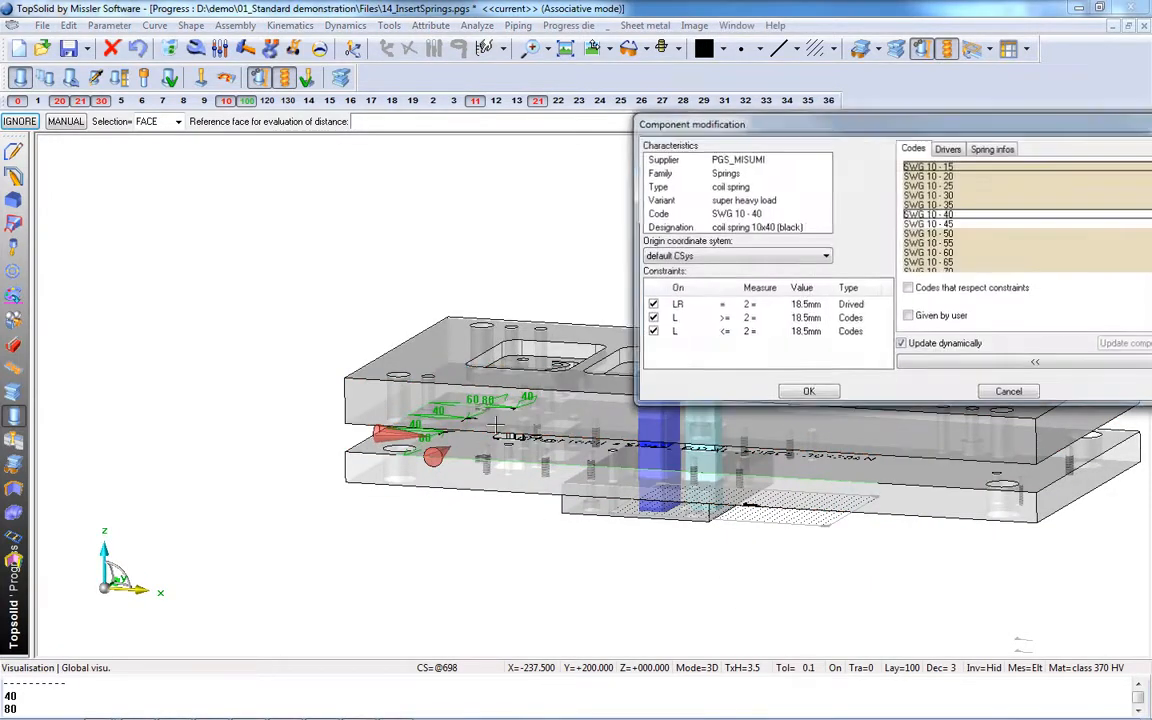
- Limit the spring's available codes to those that respect the constraints
{"action": "middle_click_drag", "start_coordinate": [503, 490], "coordinate": [366, 467]}
{"action": "scroll", "coordinate": [360, 430], "scroll_direction": "down", "scroll_amount": 5}
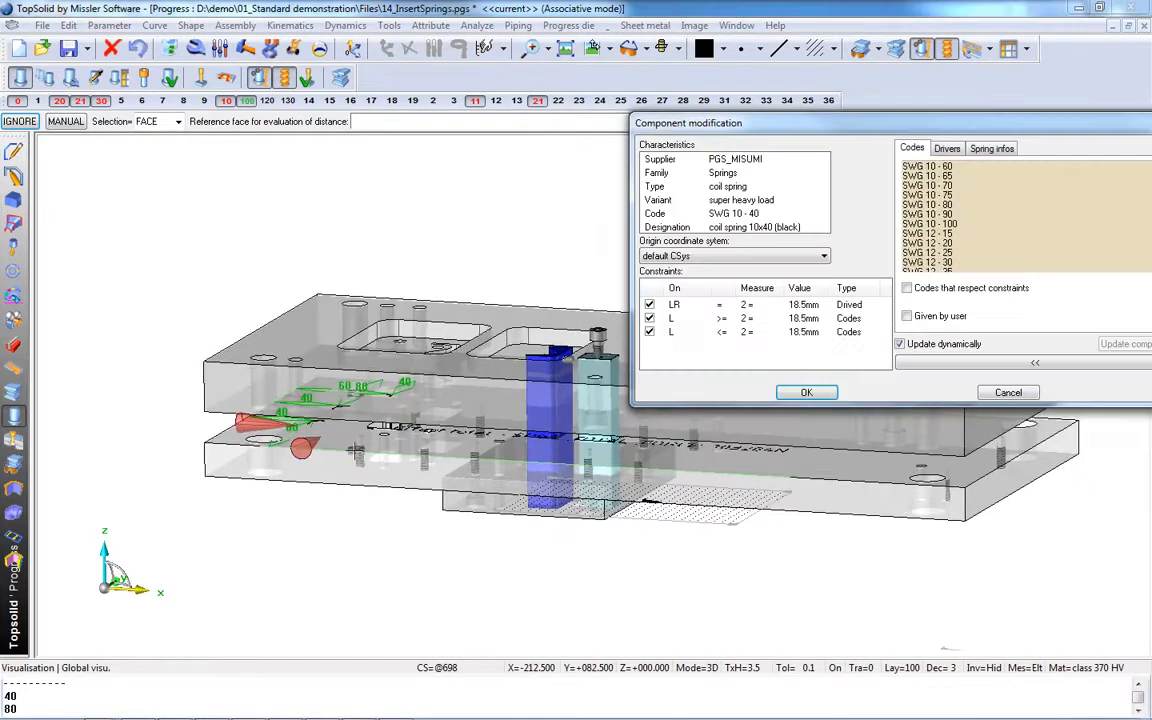
{"action": "middle_click_drag", "start_coordinate": [378, 416], "coordinate": [470, 380]}
{"action": "left_click_drag", "start_coordinate": [982, 130], "coordinate": [700, 128]}
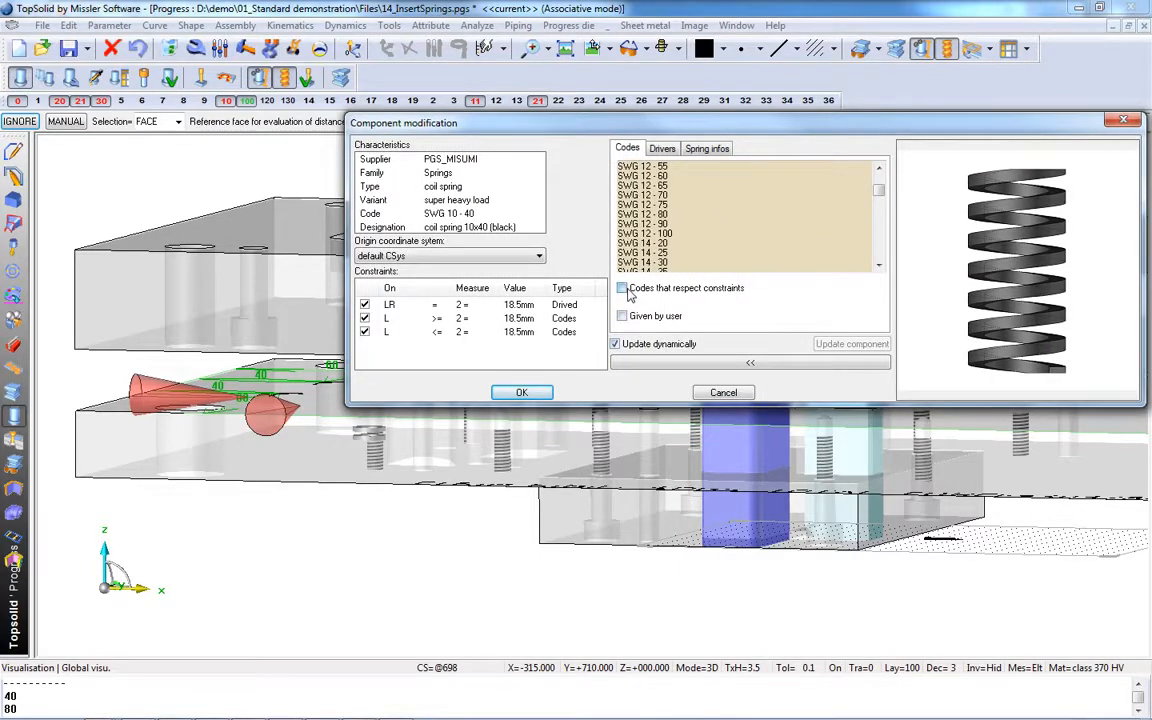
{"action": "left_click", "coordinate": [623, 289]}
- Set the number of springs to 23 in the spring information and check the resulting force and length used
{"action": "left_click", "coordinate": [703, 148]}
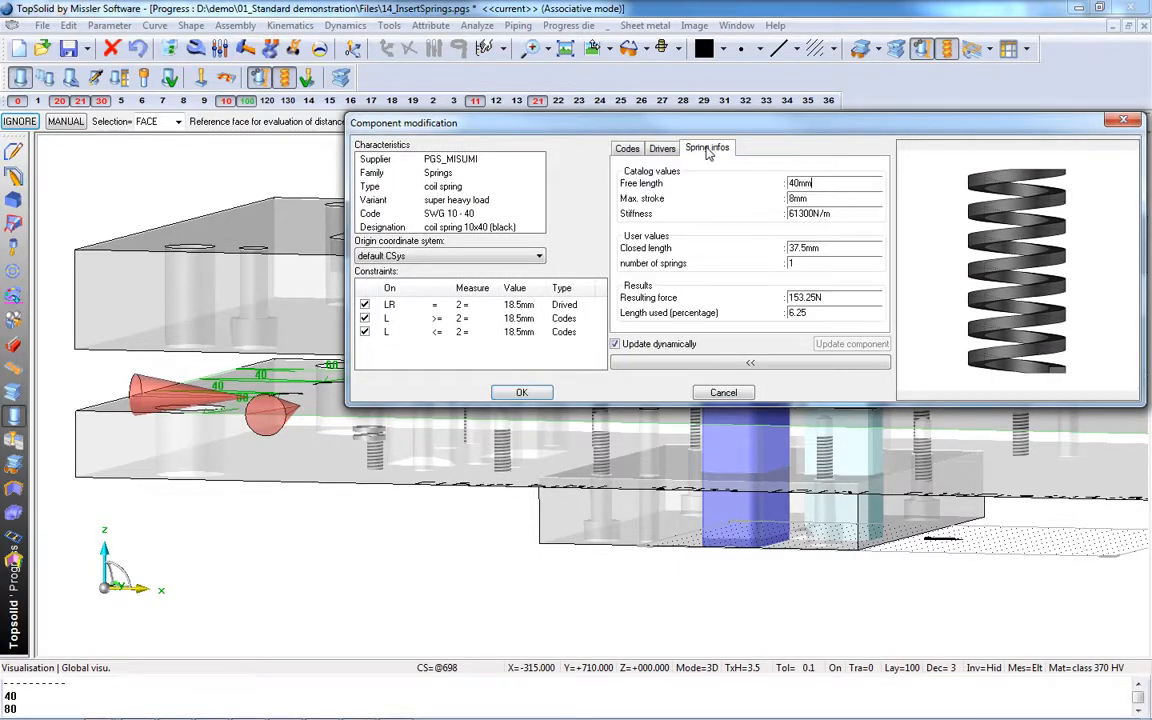
{"action": "left_click_drag", "start_coordinate": [825, 299], "coordinate": [731, 293]}
{"action": "left_click_drag", "start_coordinate": [800, 262], "coordinate": [783, 264]}
{"action": "key", "text": "Tab"}
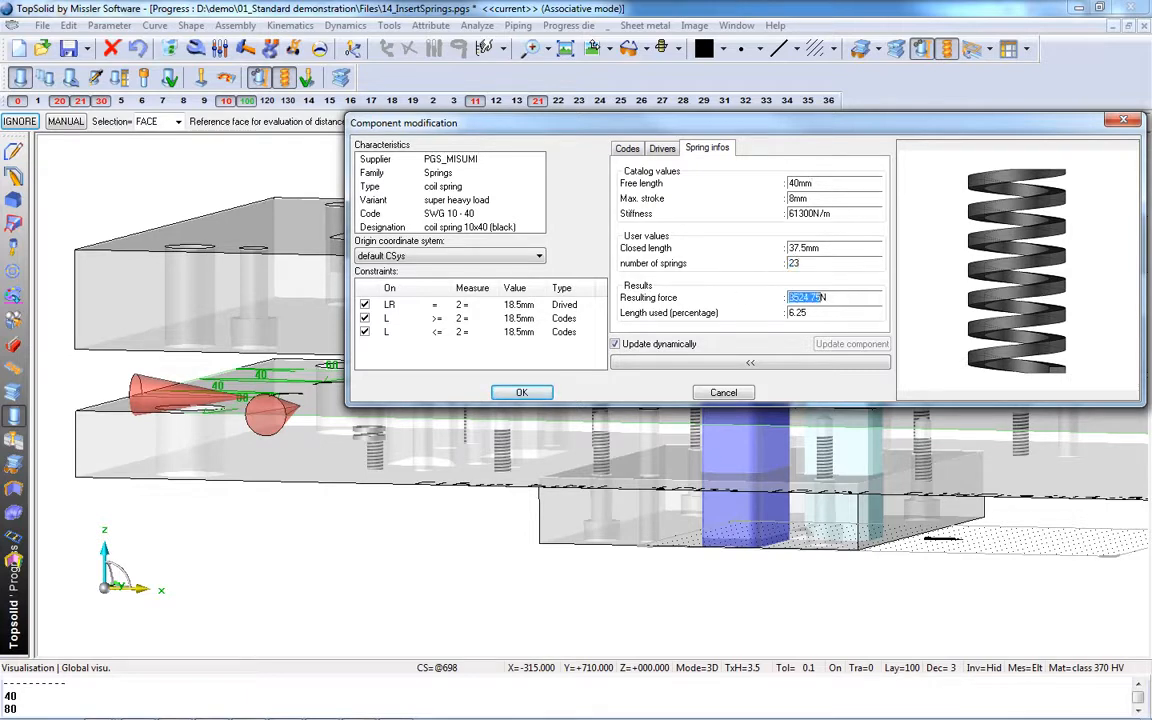
{"action": "left_click", "coordinate": [846, 312]}
- Choose spring code SWG 18 - 45, check its resulting force, and accept the component
{"action": "left_click", "coordinate": [627, 149]}
{"action": "scroll", "coordinate": [672, 263], "scroll_direction": "down", "scroll_amount": 1}
{"action": "left_click", "coordinate": [672, 226]}
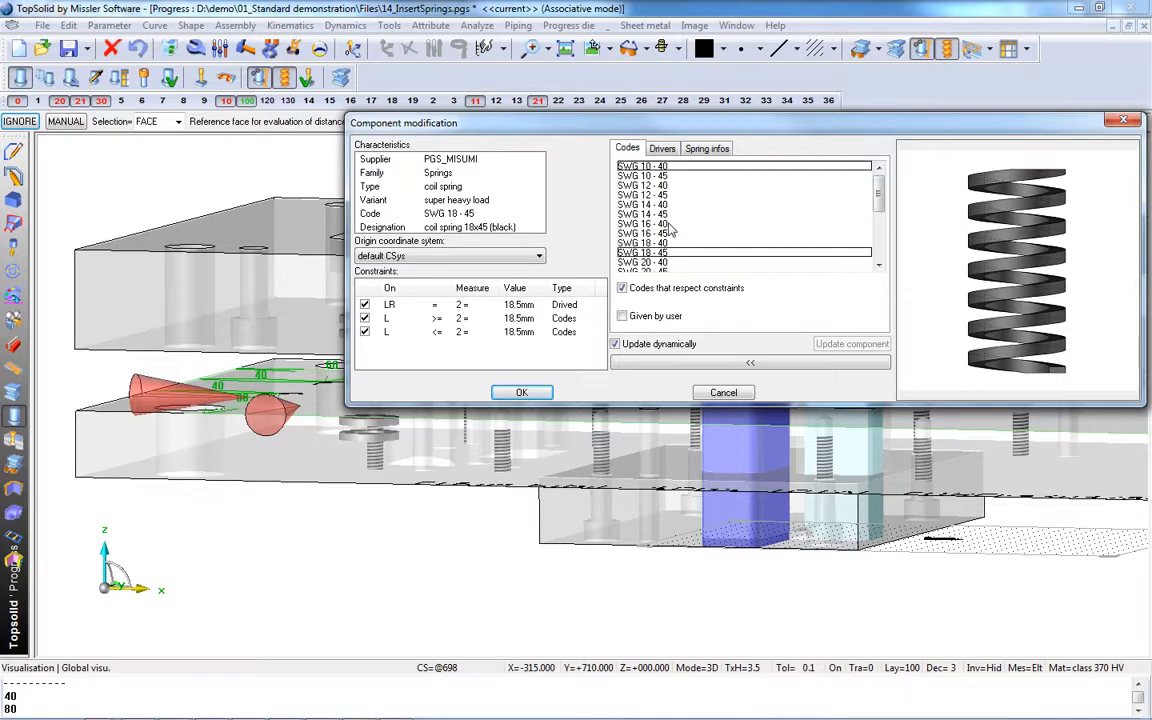
{"action": "left_click_drag", "start_coordinate": [662, 130], "coordinate": [714, 130]}
{"action": "left_click", "coordinate": [752, 147]}
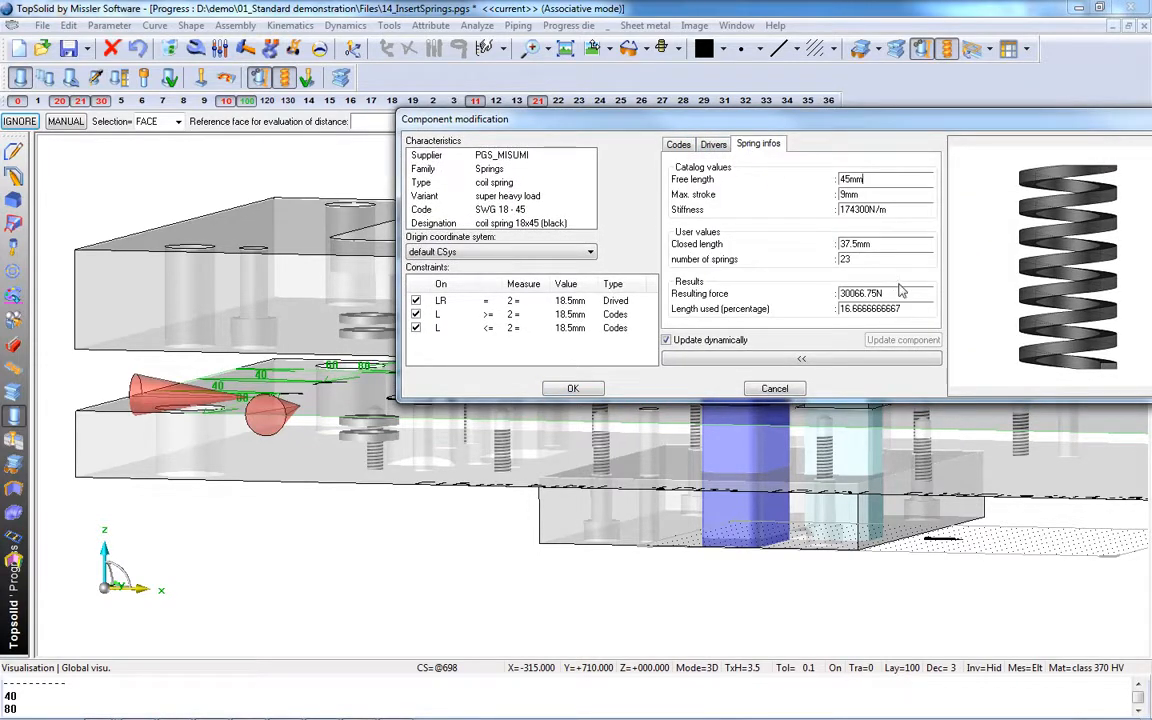
{"action": "left_click", "coordinate": [574, 389]}
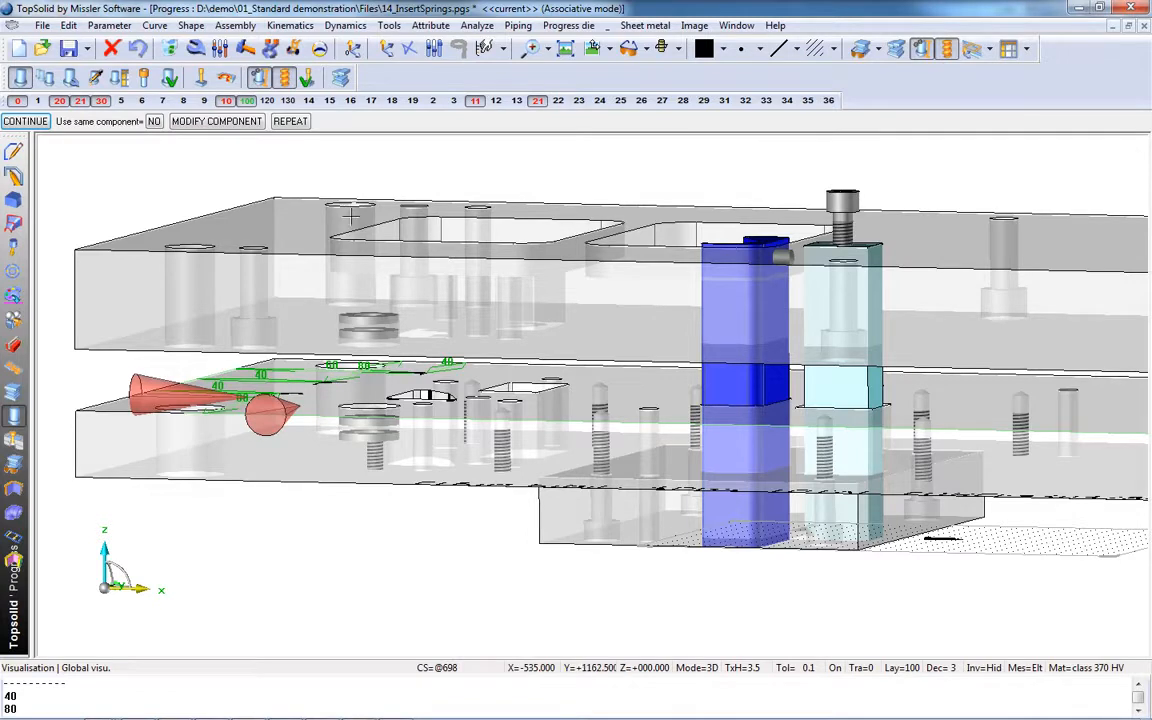
- Hide the punch holder so the spring and the coordinate systems on the plate below are exposed
{"action": "scroll", "coordinate": [494, 198], "scroll_direction": "down", "scroll_amount": 2}
{"action": "middle_click_drag", "start_coordinate": [494, 198], "coordinate": [595, 107]}
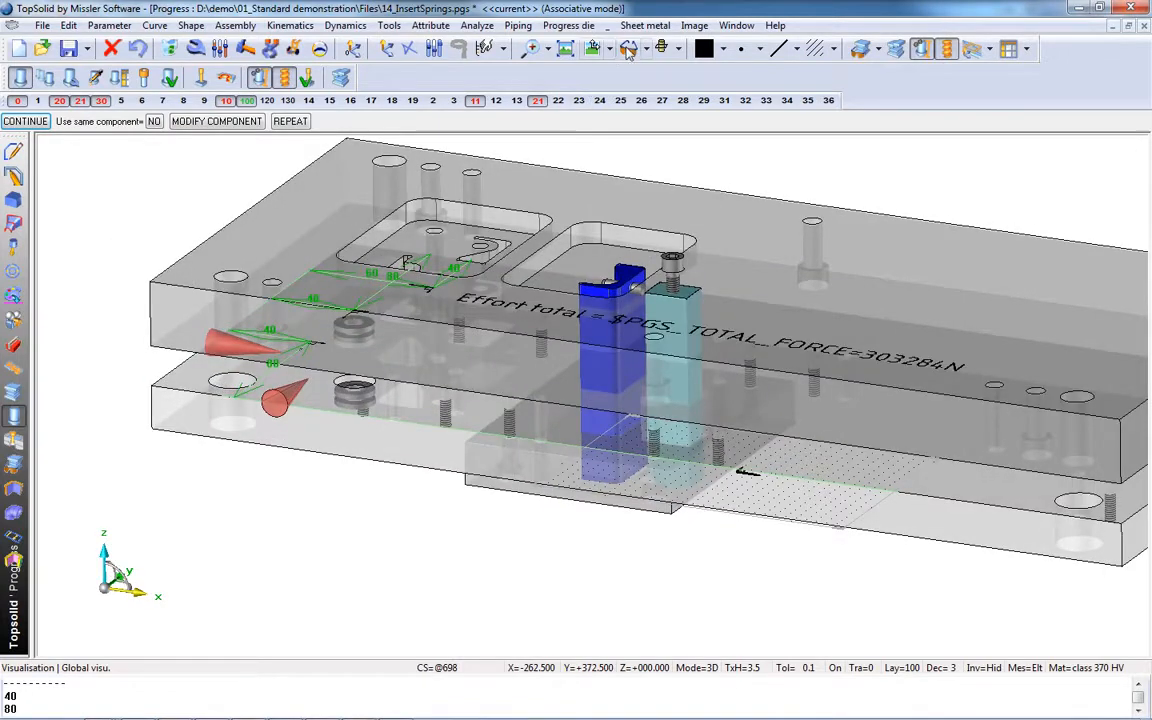
{"action": "left_click", "coordinate": [592, 48]}
{"action": "left_click", "coordinate": [700, 230]}
{"action": "scroll", "coordinate": [650, 350], "scroll_direction": "up", "scroll_amount": 2}
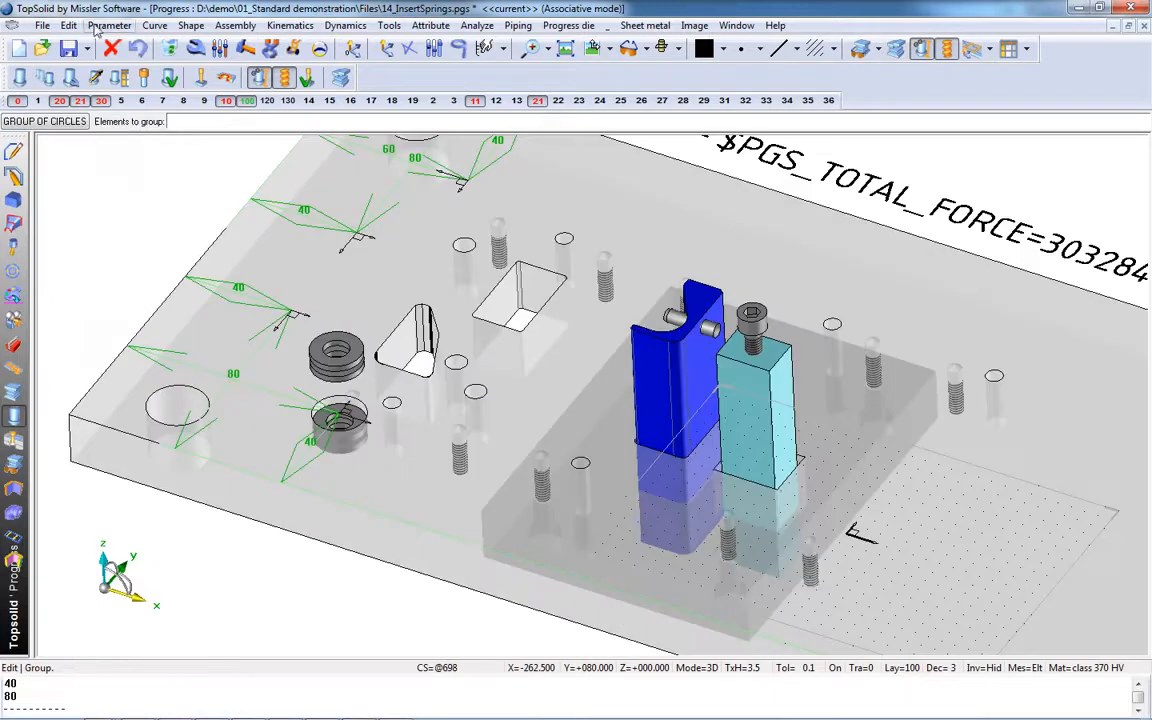
- Repeat the coil spring on coordinate systems, from the one at its centre to the group of coordinate systems along the plate's short edge
{"action": "left_click", "coordinate": [68, 25]}
{"action": "left_click", "coordinate": [89, 281]}
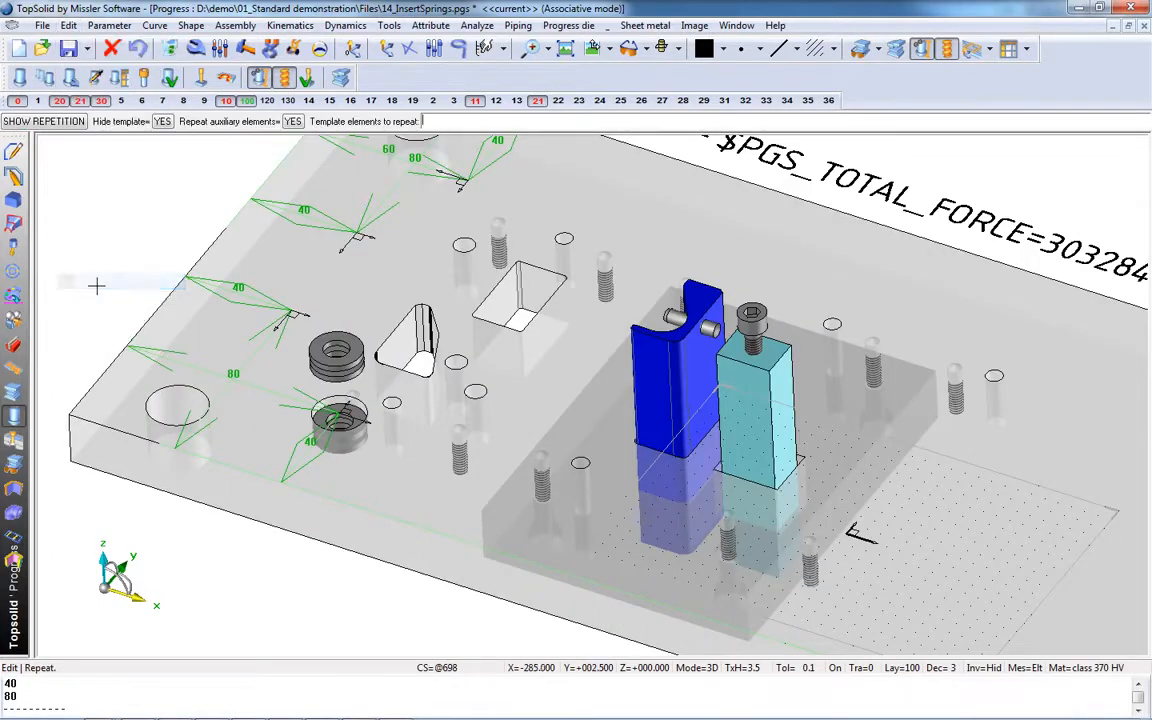
{"action": "left_click", "coordinate": [345, 357]}
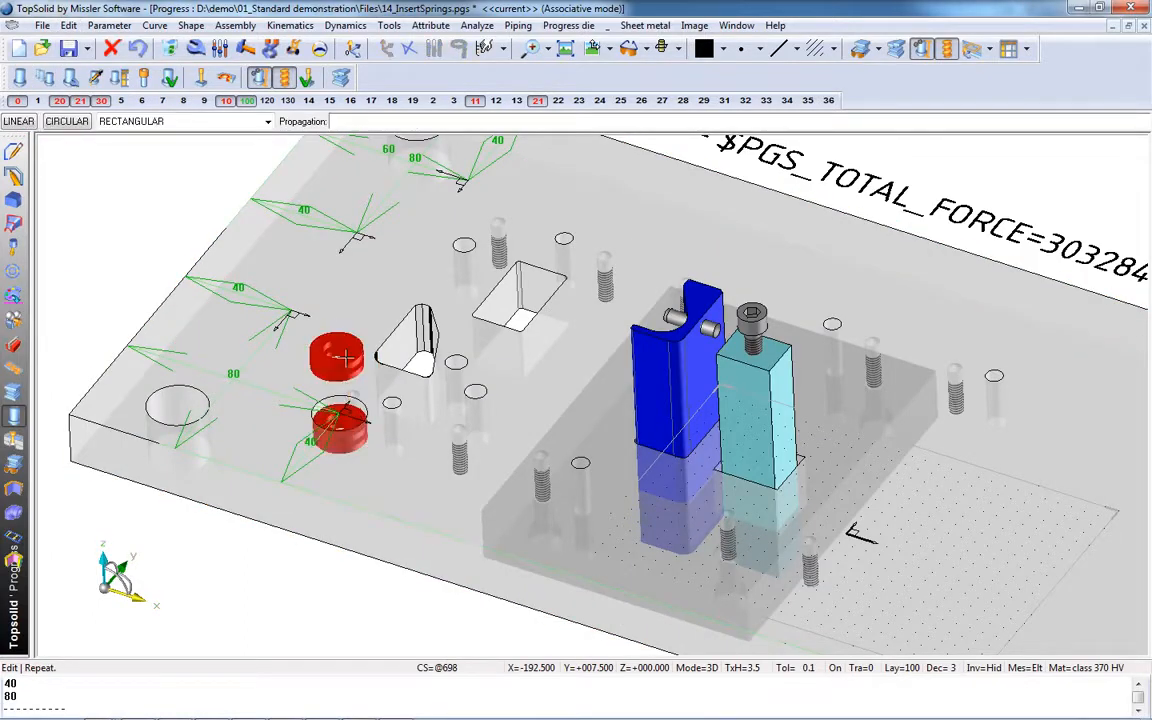
{"action": "left_click", "coordinate": [112, 122]}
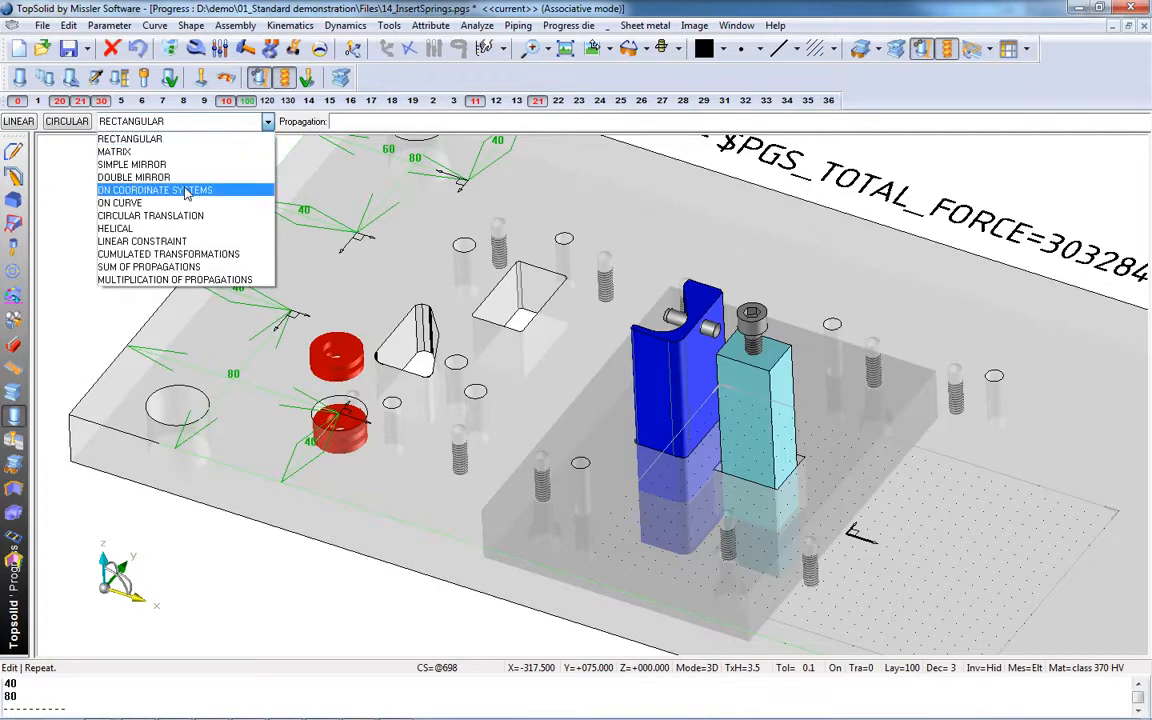
{"action": "left_click", "coordinate": [180, 190]}
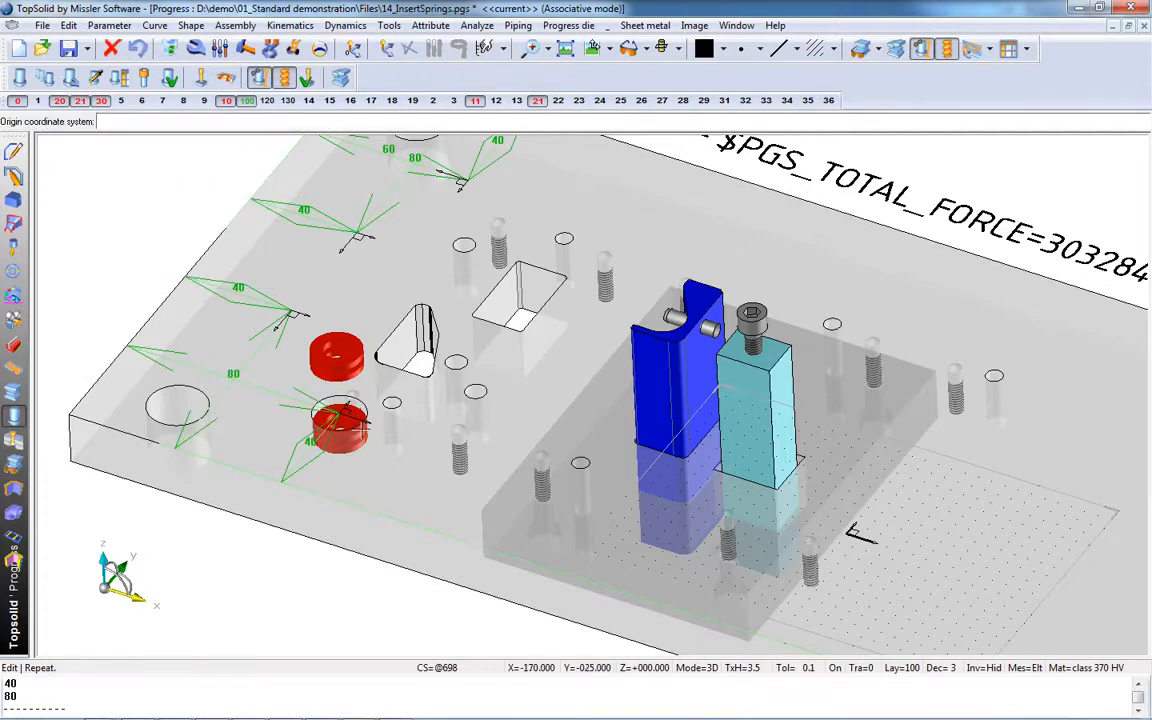
{"action": "left_click", "coordinate": [355, 420]}
{"action": "left_click", "coordinate": [18, 121]}
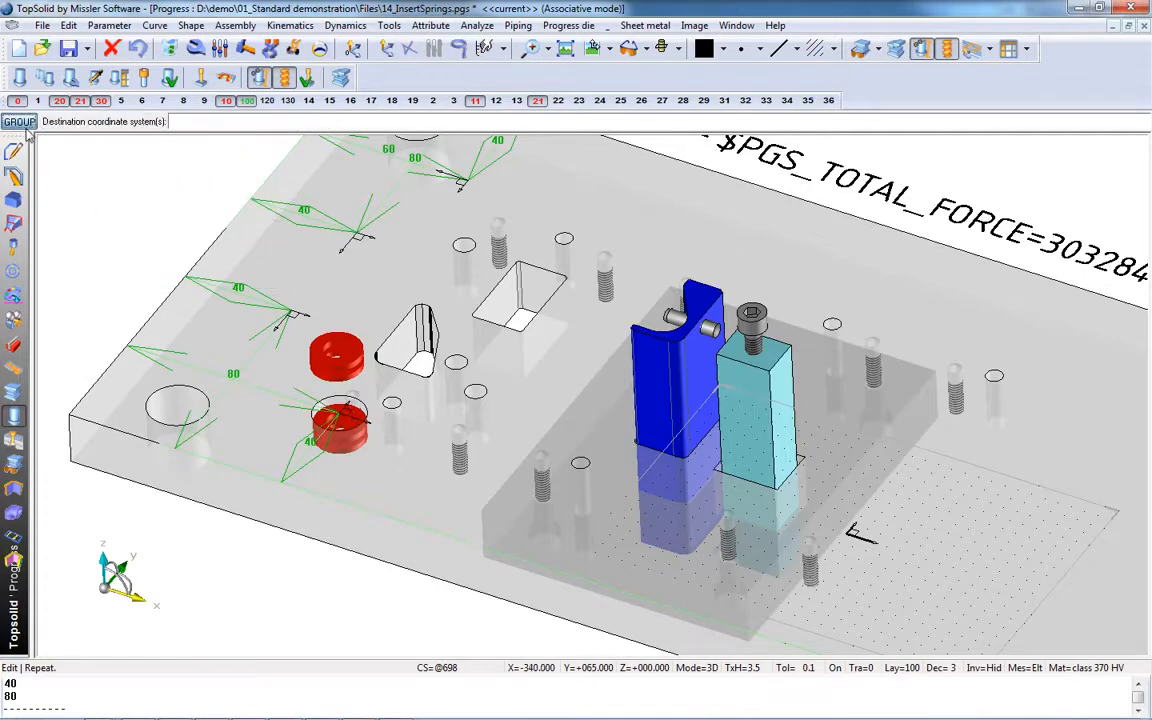
{"action": "left_click", "coordinate": [290, 311]}
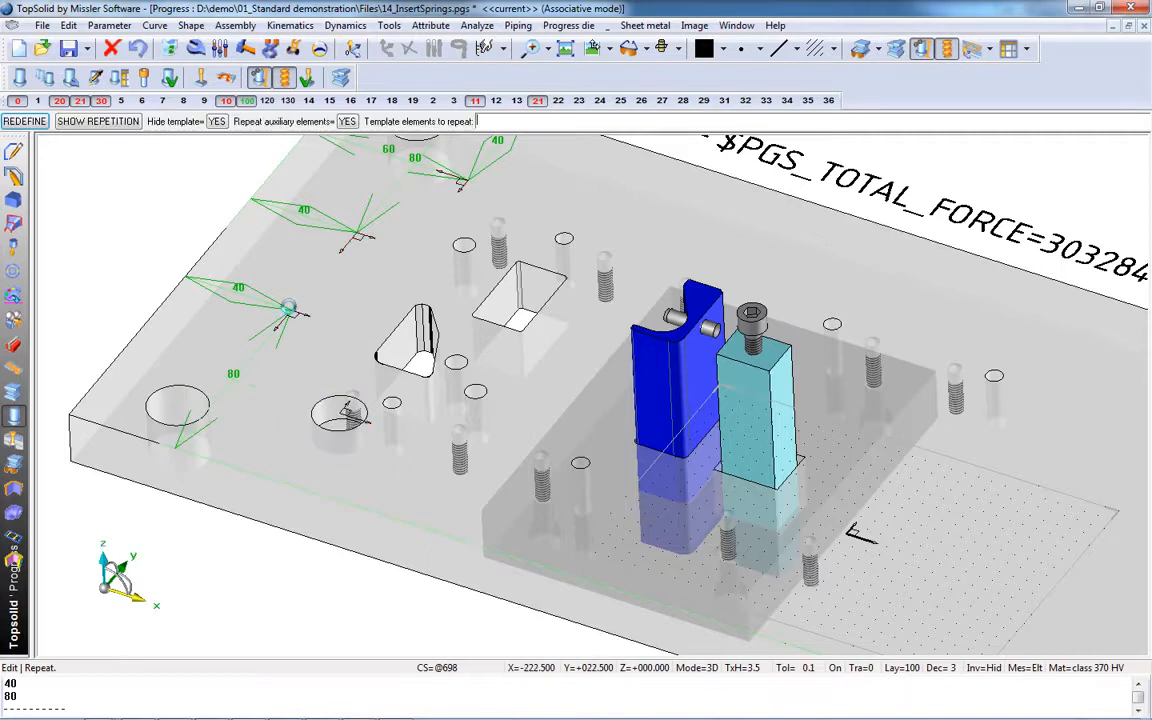
{"action": "mouse_move", "coordinate": [467, 332]}
{"action": "middle_mouse_down"}
{"action": "mouse_move", "coordinate": [462, 299]}
{"action": "mouse_move", "coordinate": [478, 305]}
{"action": "mouse_move", "coordinate": [465, 322]}
{"action": "middle_mouse_up"}
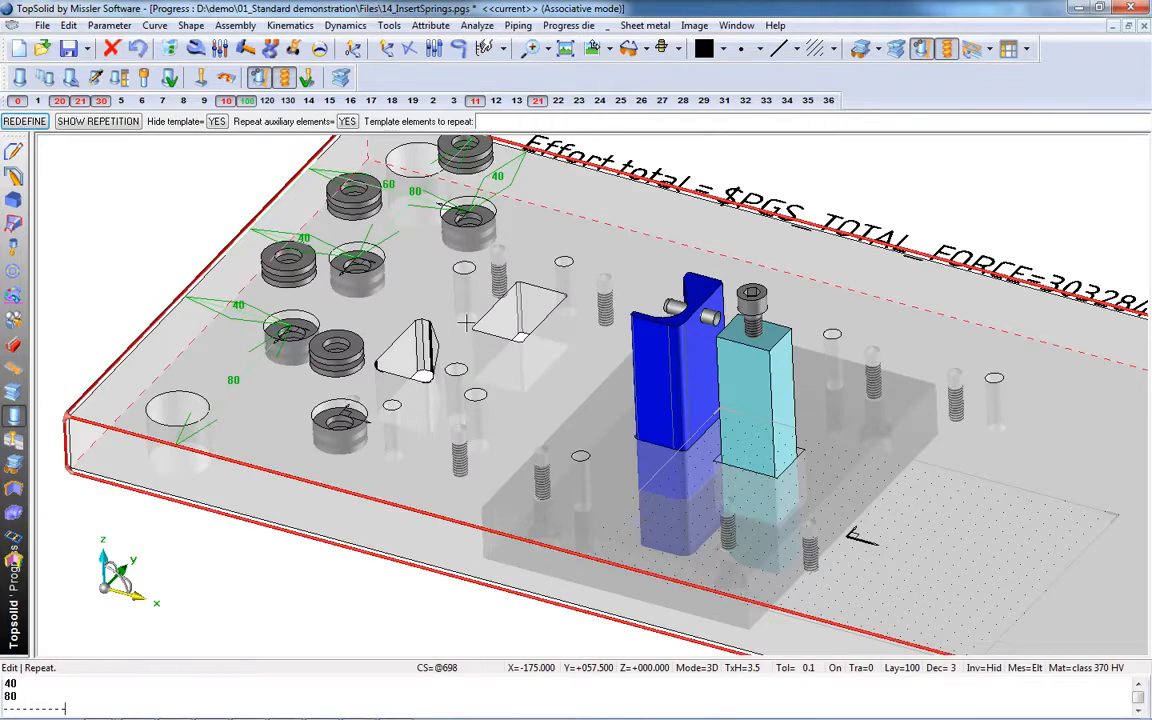
- Insert a shoulder bolt from the PGS_FIBRO fixing screws, using a stroke of 5 mm
{"action": "left_click", "coordinate": [20, 78]}
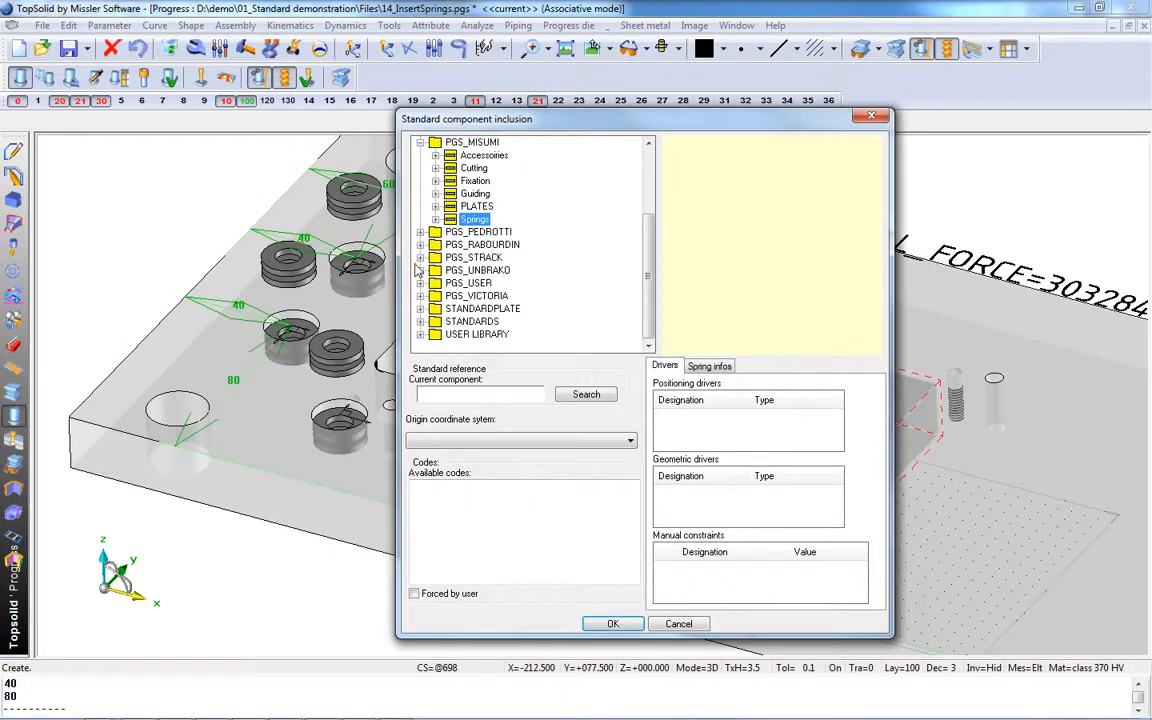
{"action": "scroll", "coordinate": [435, 205], "scroll_direction": "up", "scroll_amount": 2}
{"action": "left_click", "coordinate": [421, 169]}
{"action": "left_click", "coordinate": [451, 219]}
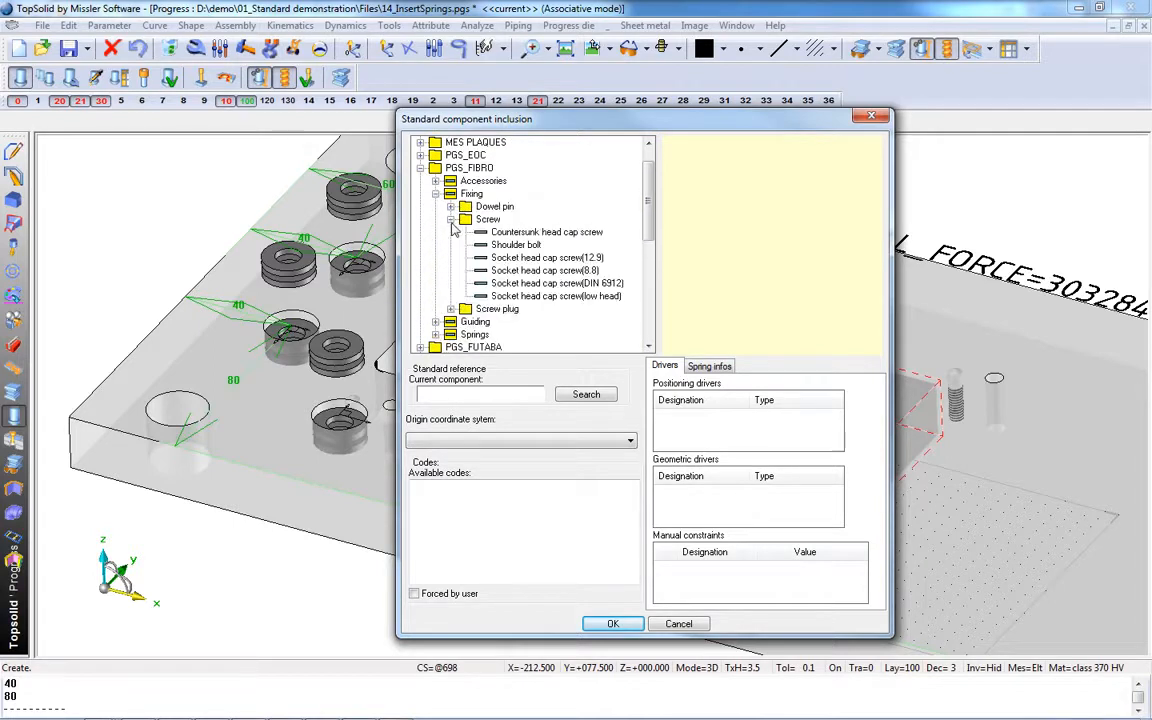
{"action": "left_click", "coordinate": [516, 245]}
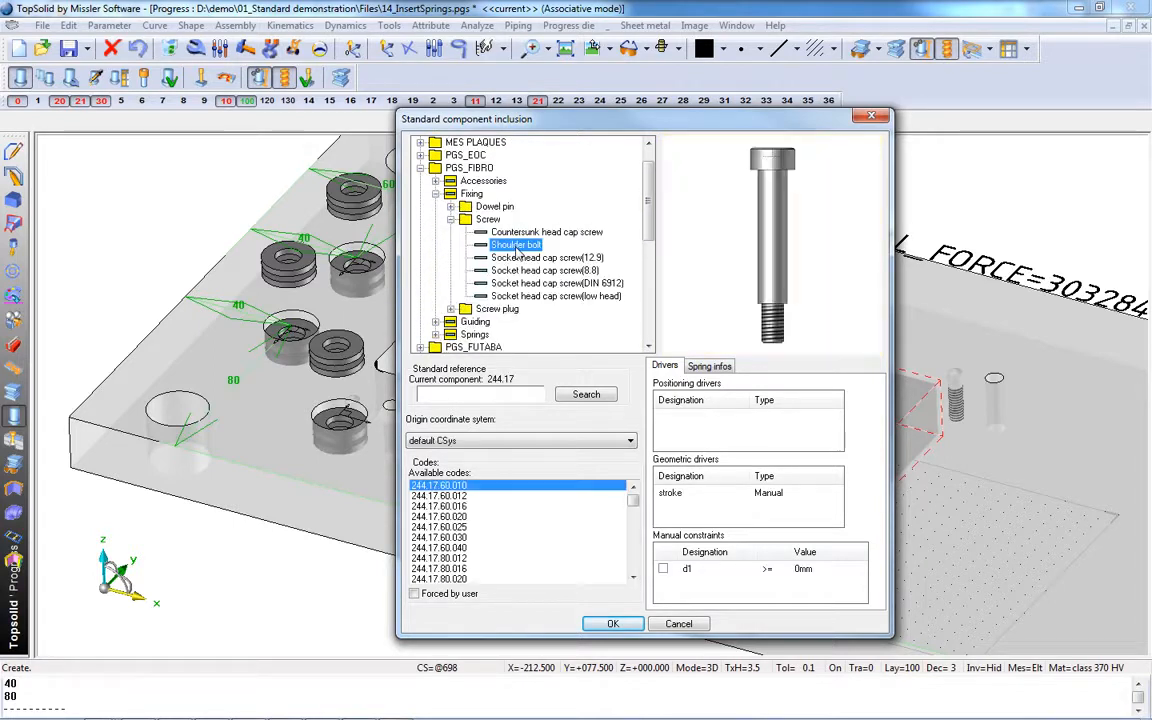
{"action": "left_click", "coordinate": [614, 623]}
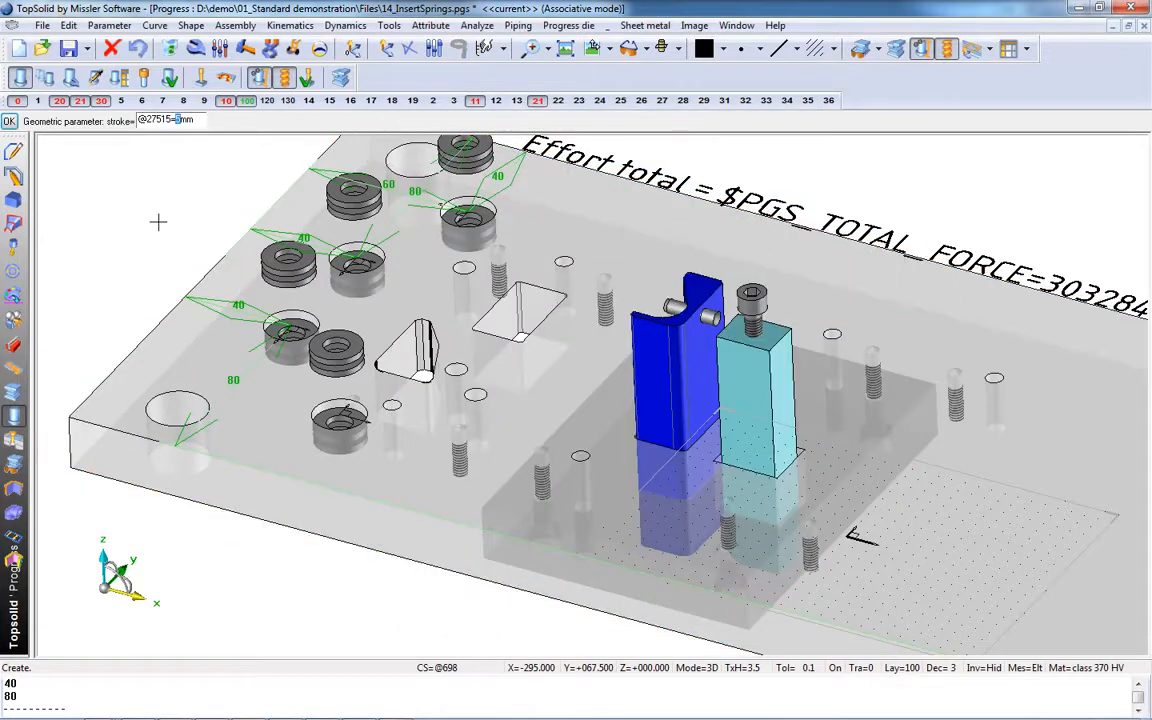
{"action": "key", "text": "Return"}
- Position the shoulder bolt on the face and axis of the coil spring seated nearest the plate's long front edge
{"action": "scroll", "coordinate": [212, 360], "scroll_direction": "up", "scroll_amount": 1}
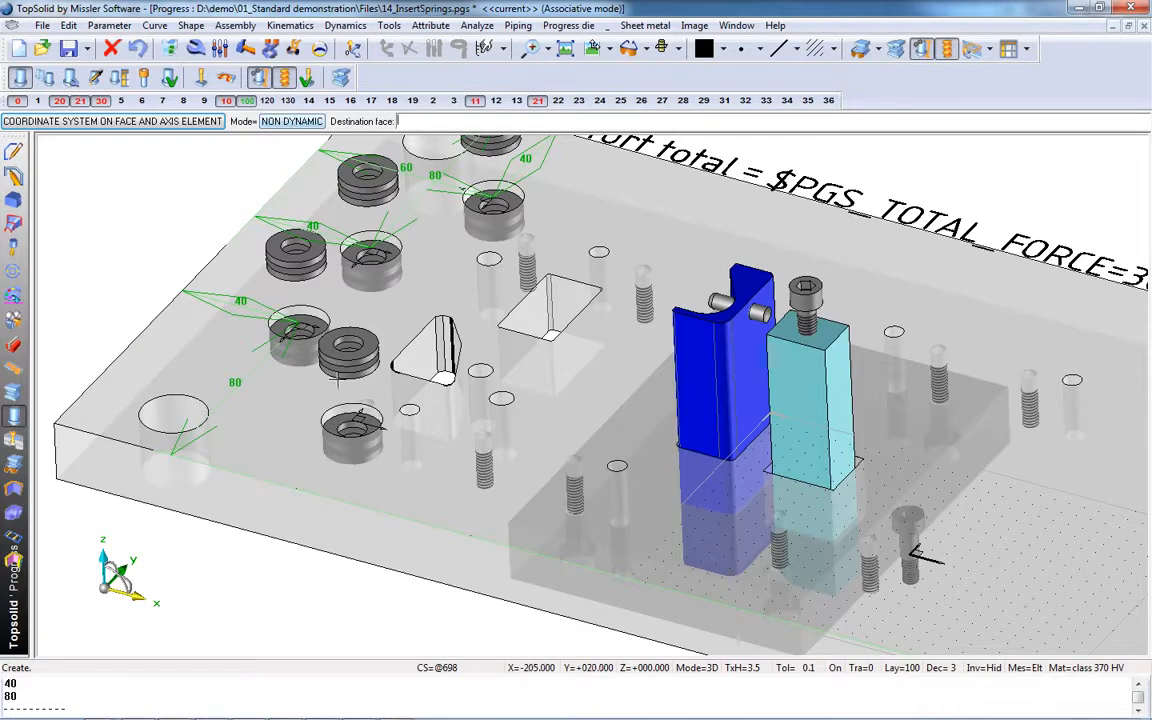
{"action": "left_click", "coordinate": [352, 456]}
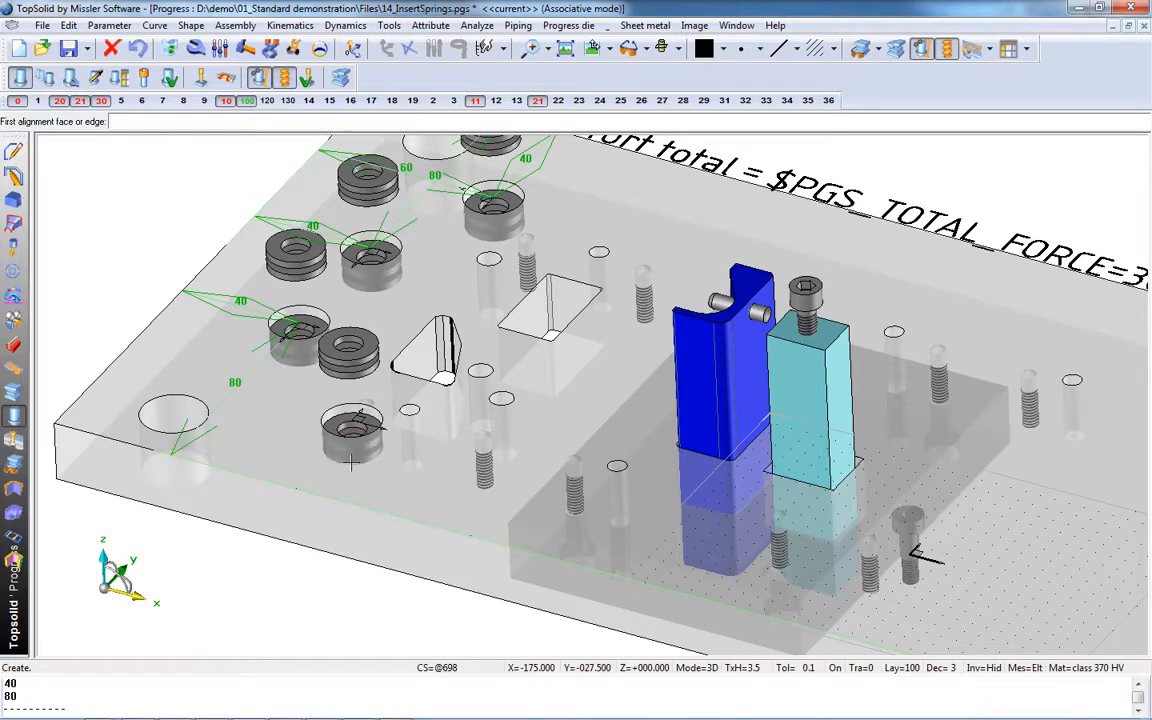
{"action": "left_click", "coordinate": [352, 458]}
- Make the punch holder visible again above the plate with the springs
{"action": "scroll", "coordinate": [318, 490], "scroll_direction": "down", "scroll_amount": 3}
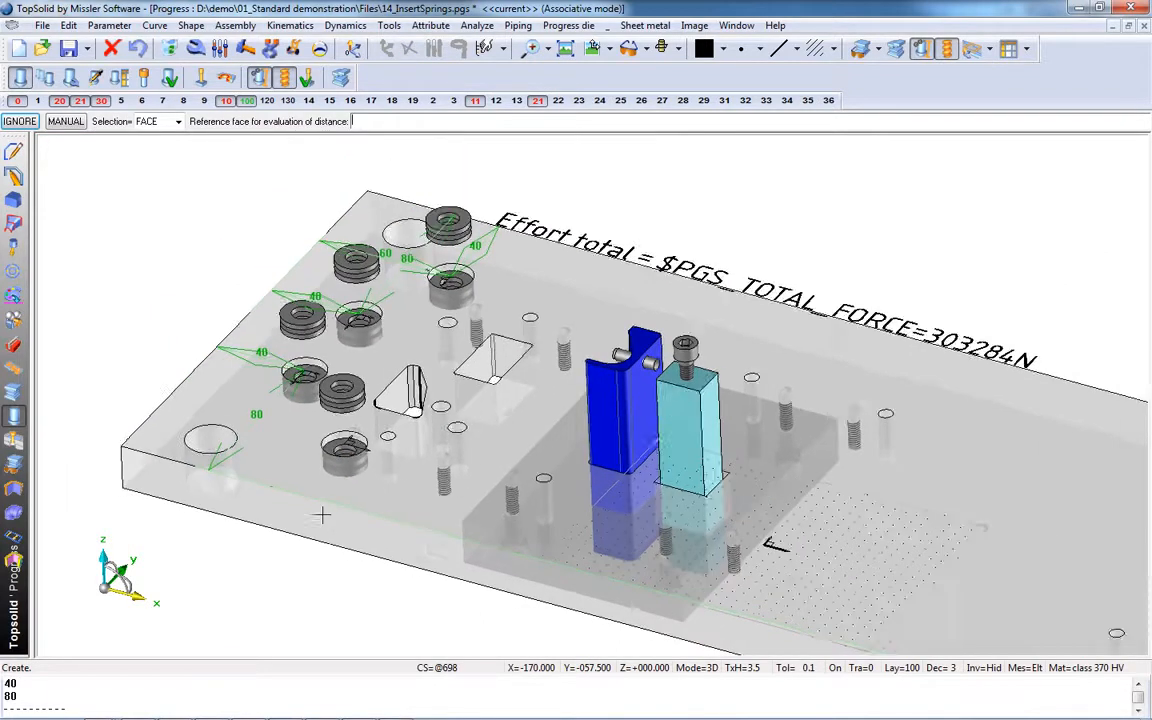
{"action": "left_click", "coordinate": [858, 50]}
{"action": "left_click", "coordinate": [495, 206]}
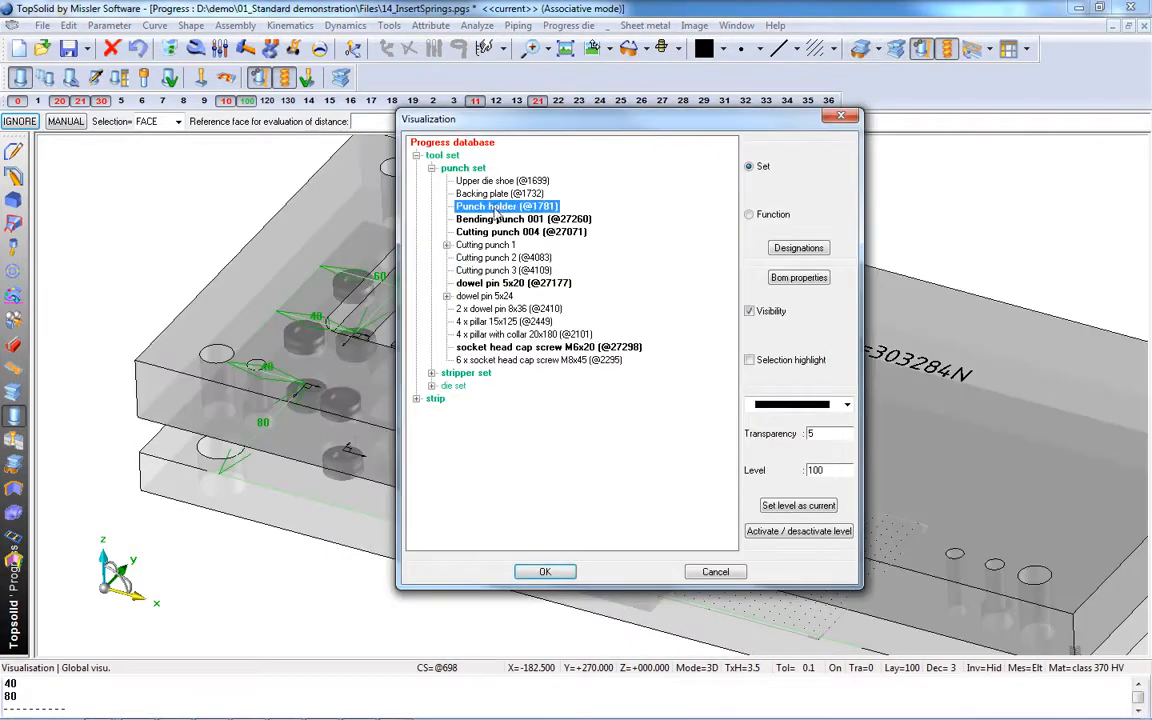
{"action": "left_click", "coordinate": [545, 571]}
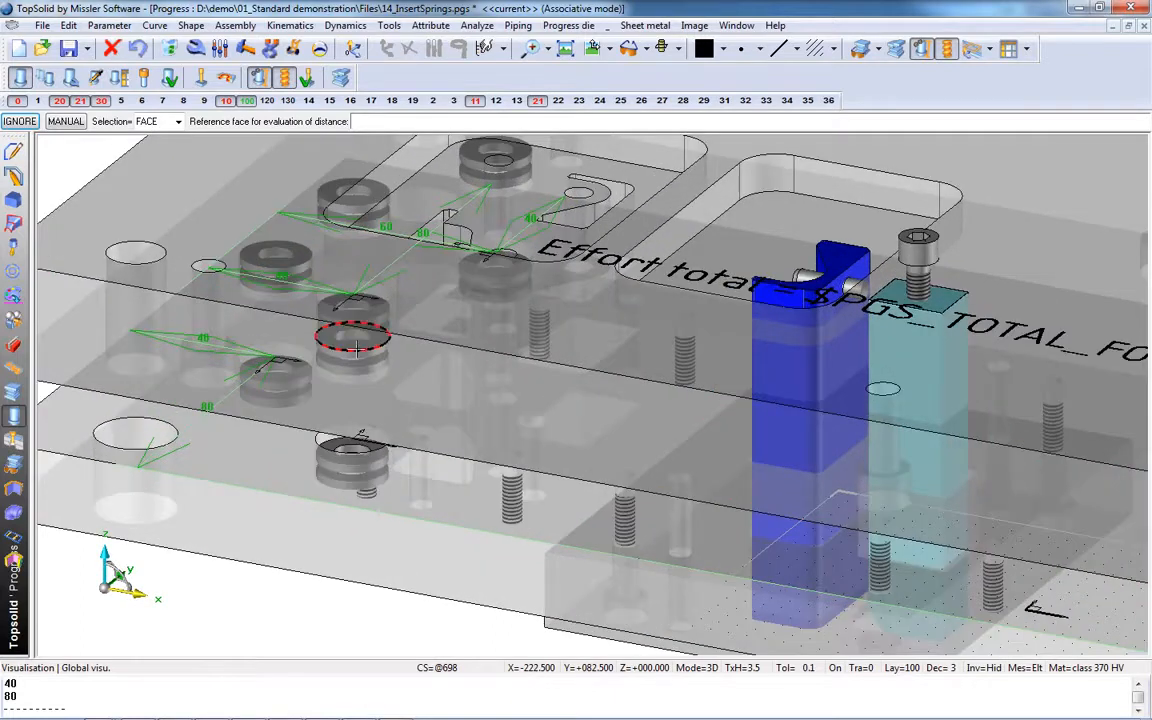
- Use the circular face at the matching spring seat in the punch holder as distance reference and accept shoulder bolt 8x50
{"action": "left_click", "coordinate": [355, 347]}
{"action": "middle_click_drag", "start_coordinate": [571, 475], "coordinate": [573, 455]}
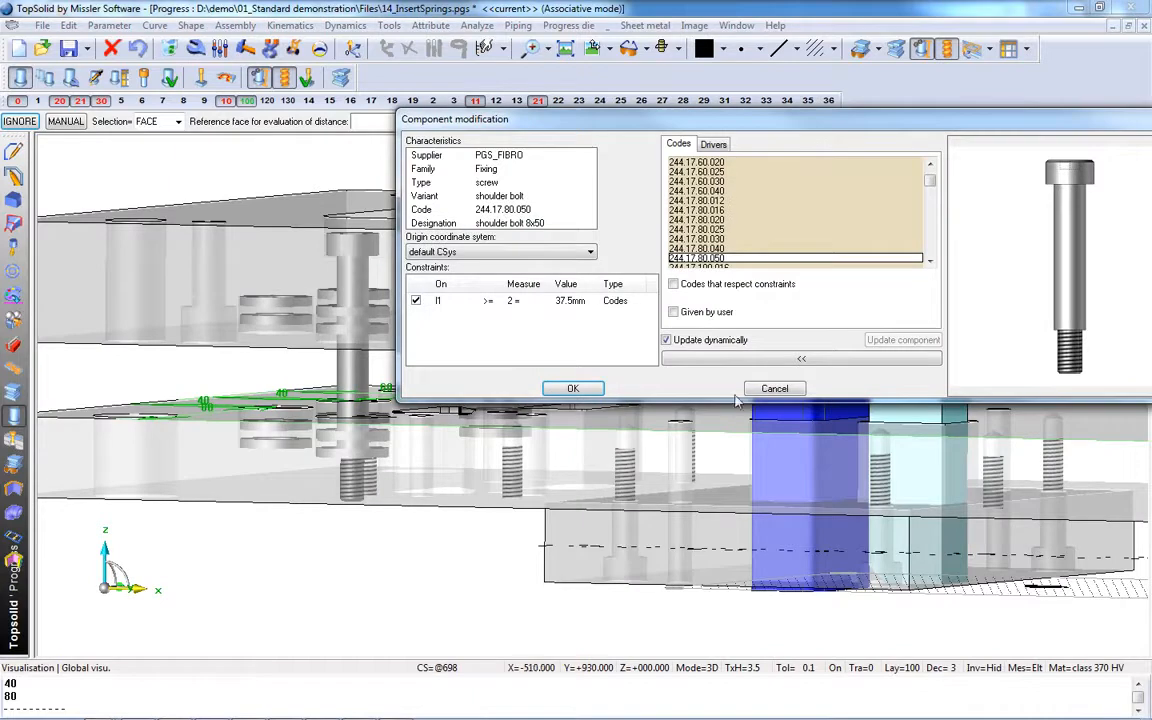
{"action": "left_click", "coordinate": [573, 389]}
- Repeat the shoulder bolt by reusing the existing propagation of the coil springs
{"action": "middle_click_drag", "start_coordinate": [460, 344], "coordinate": [390, 402]}
{"action": "scroll", "coordinate": [390, 402], "scroll_direction": "down", "scroll_amount": 3}
{"action": "left_click", "coordinate": [290, 123]}
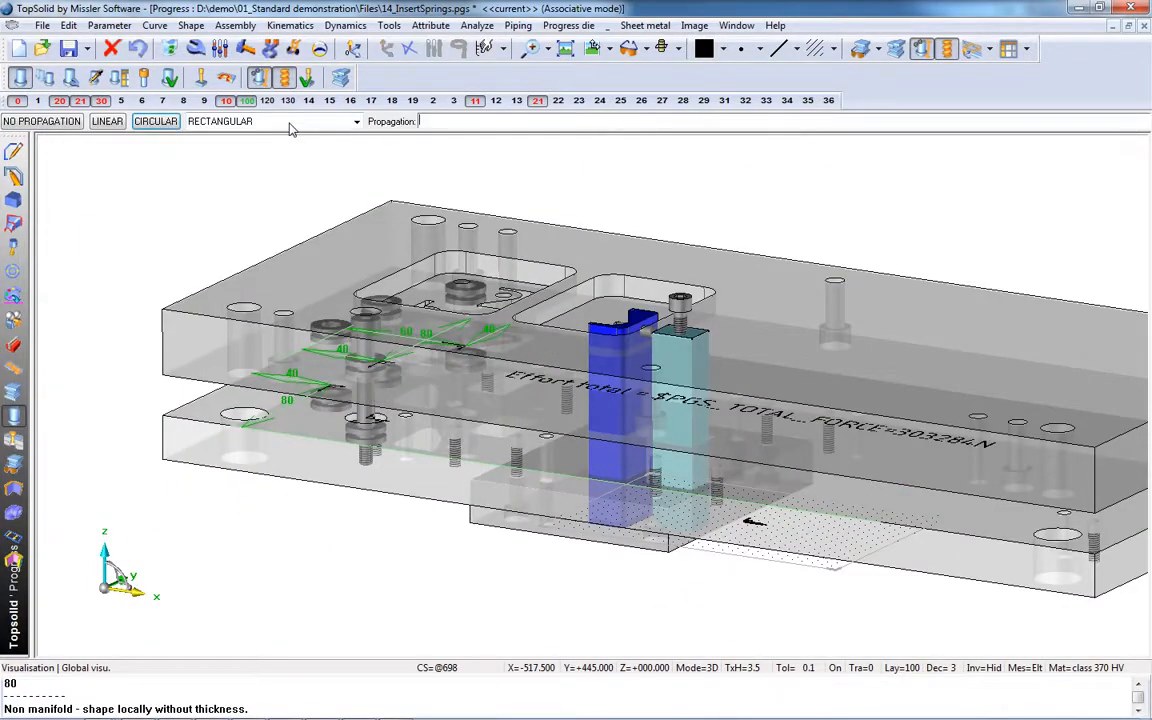
{"action": "left_click", "coordinate": [327, 319]}
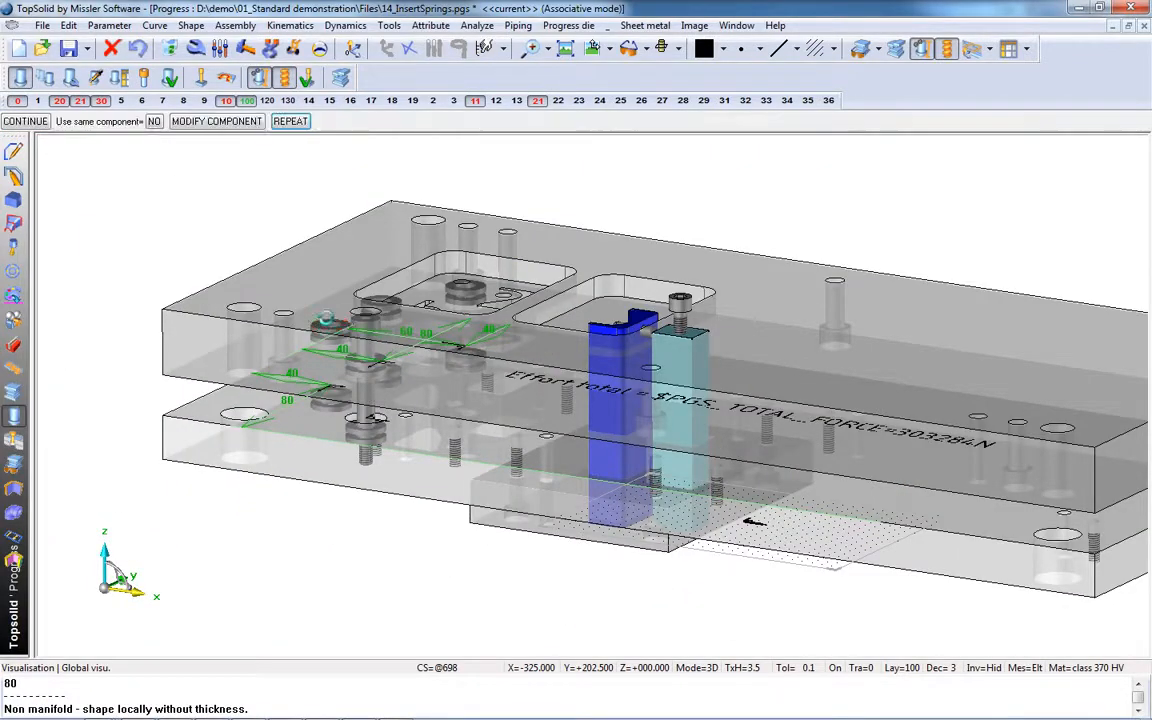